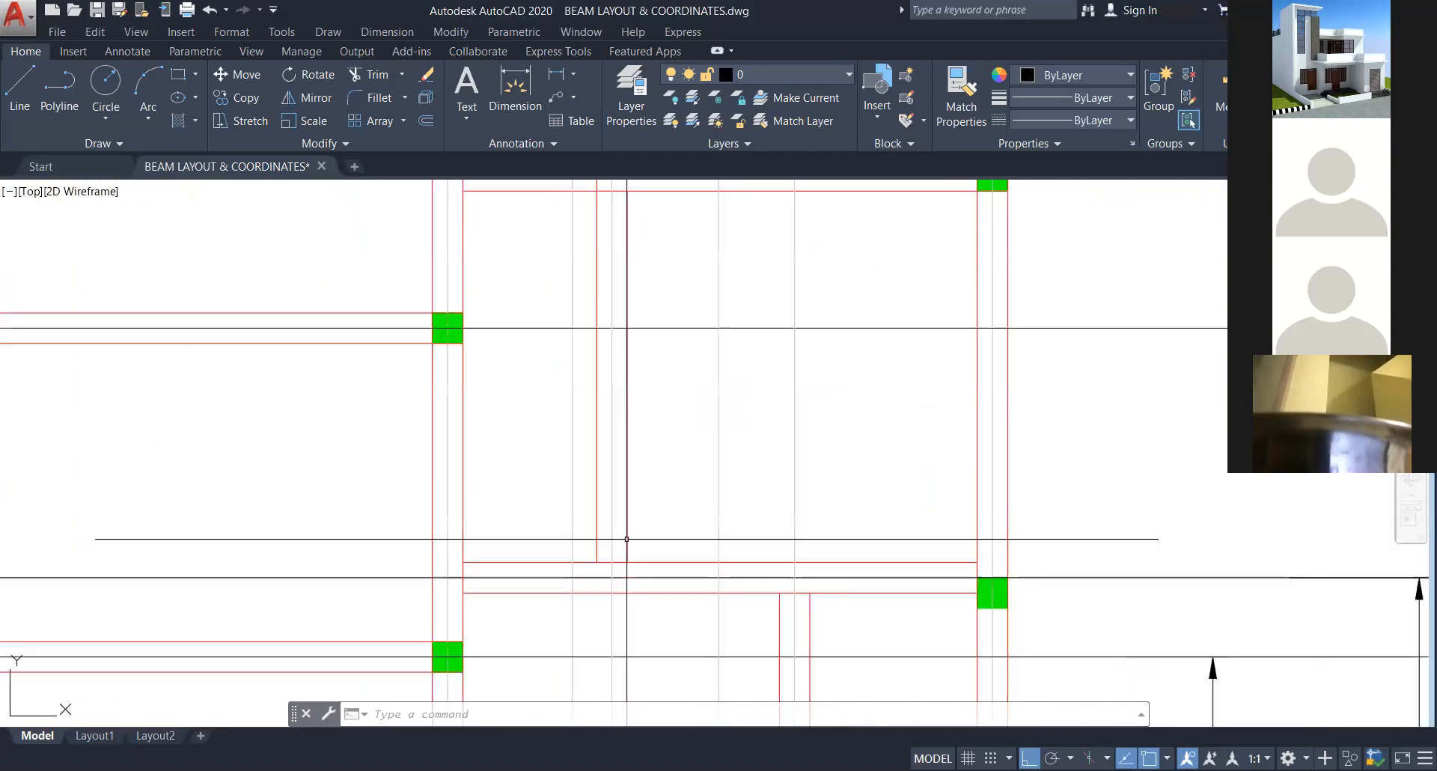
- Examine the wall between the toilet, bath and kitchen in the plain architectural floor plan
scroll(576, 477, down, 4)
middle_drag(575, 477, 577, 540)
scroll(565, 392, up, 6)
scroll(639, 482, down, 8)
scroll(529, 572, down, 8)
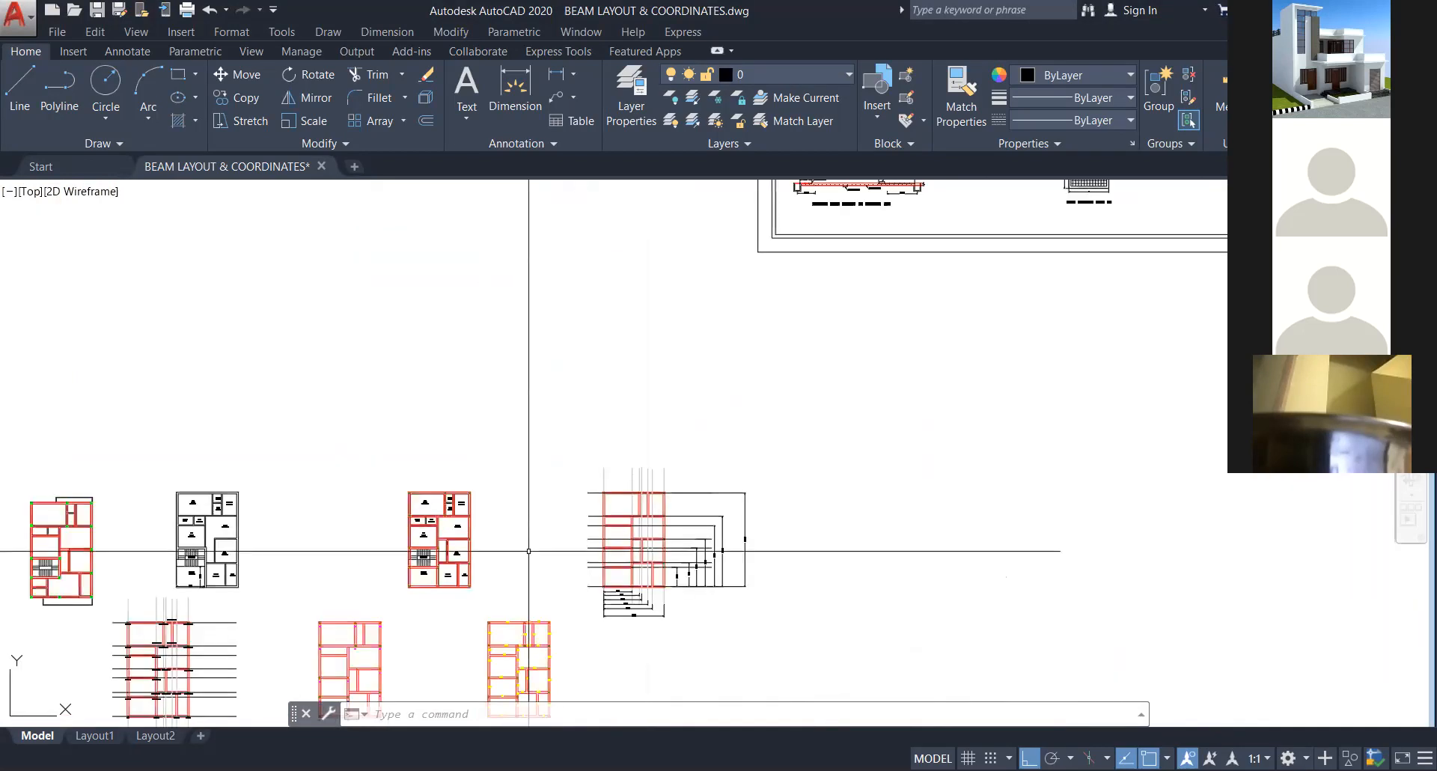
scroll(464, 419, up, 6)
middle_drag(460, 412, 497, 548)
scroll(514, 482, up, 5)
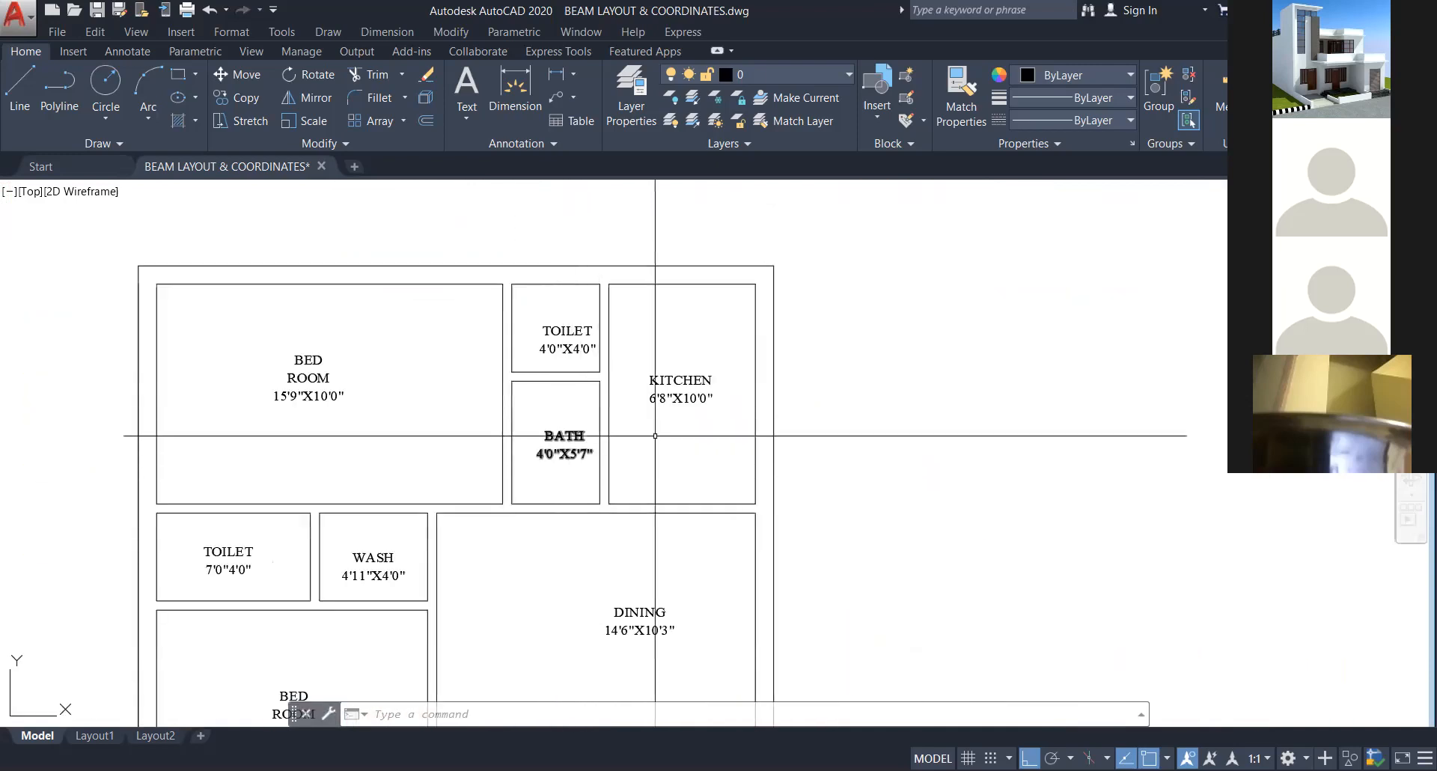
scroll(628, 442, down, 4)
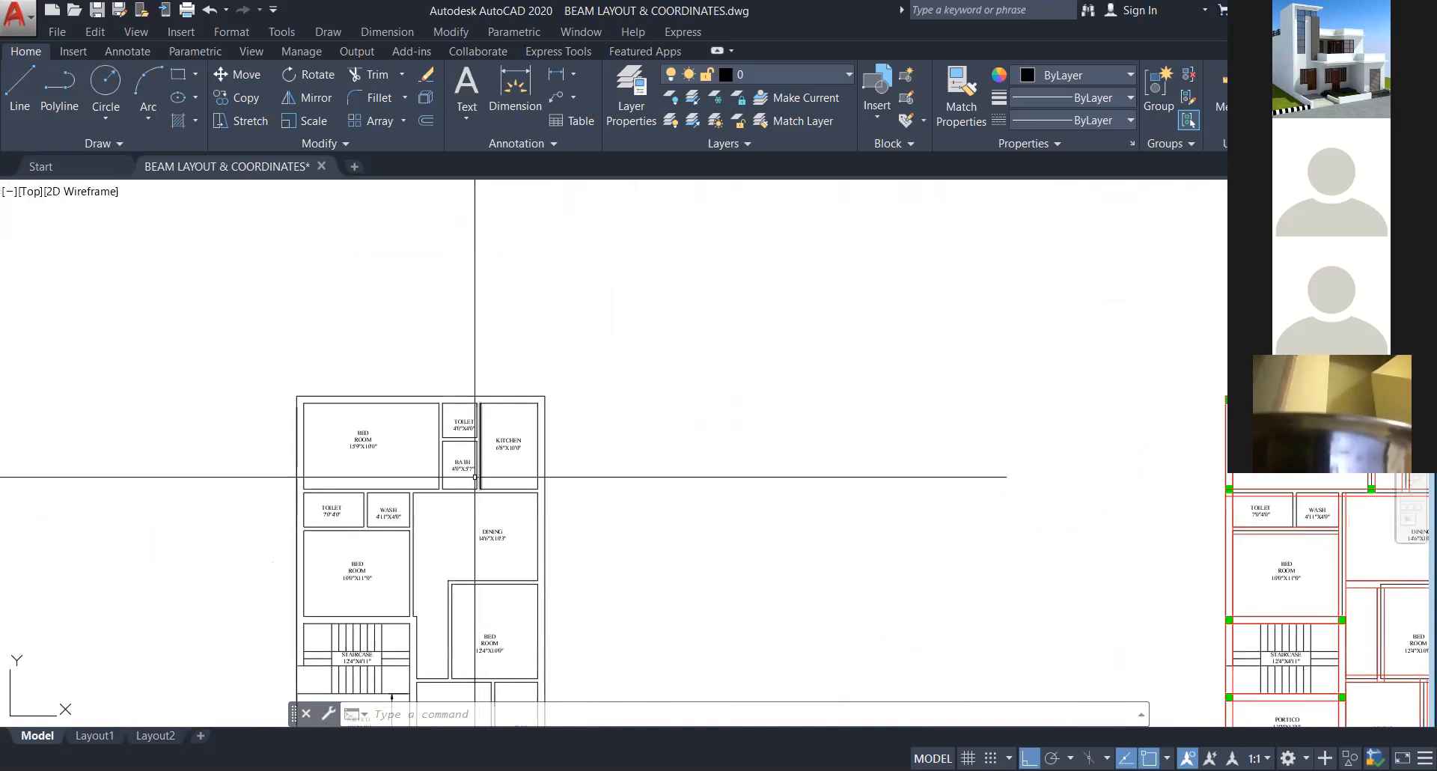
scroll(472, 470, up, 5)
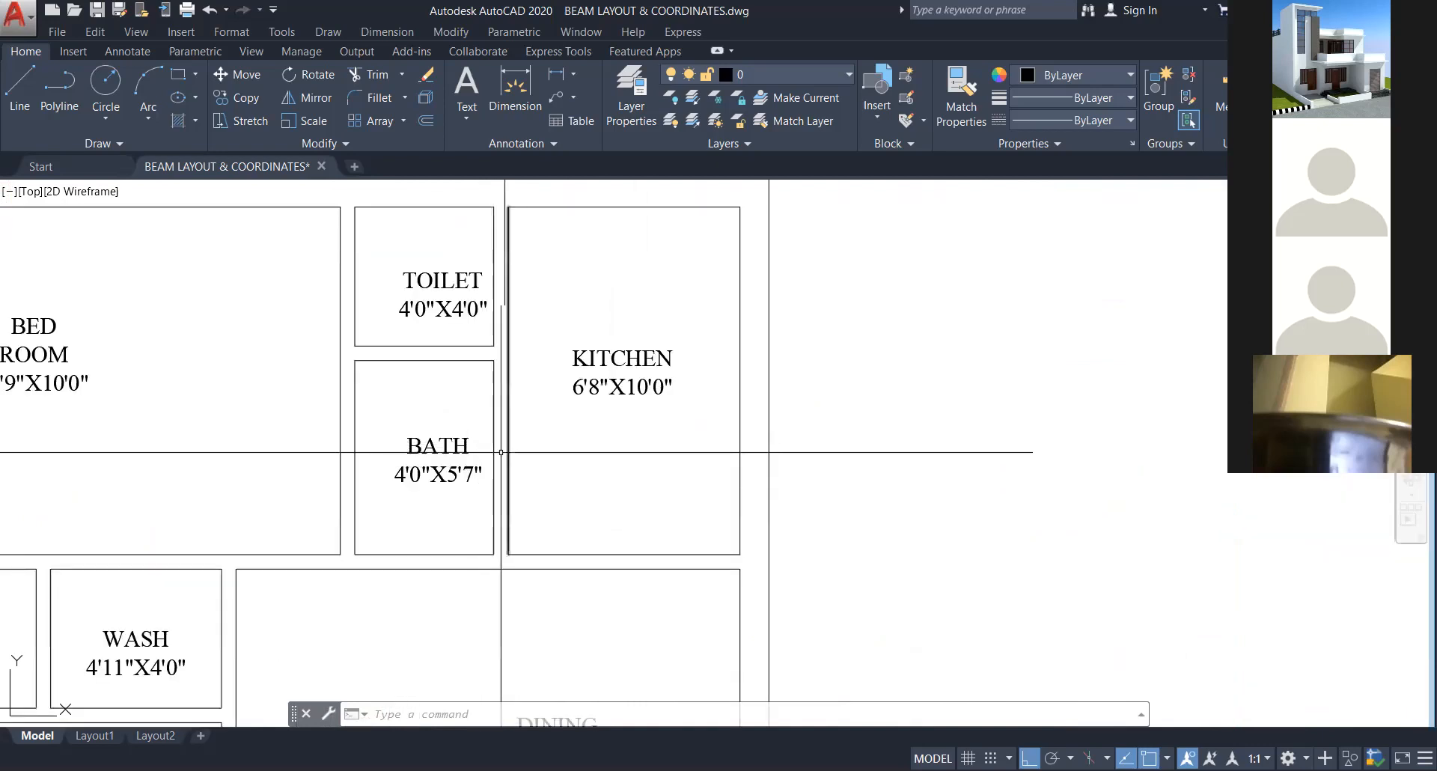
scroll(548, 473, down, 4)
scroll(549, 473, down, 5)
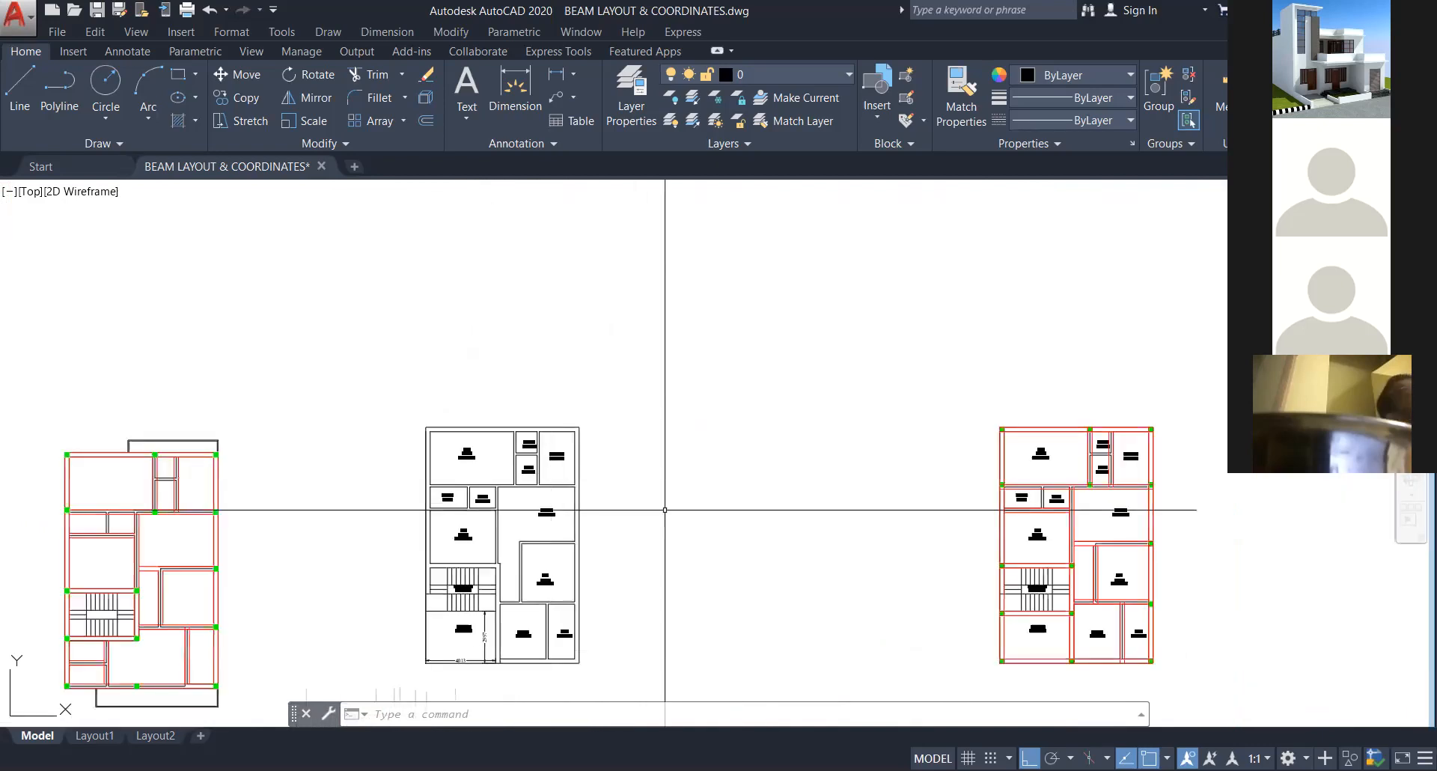
- Highlight the beam edge and the toilet and bath wall lines beside the kitchen in the beam-overlaid floor plan
scroll(658, 543, up, 8)
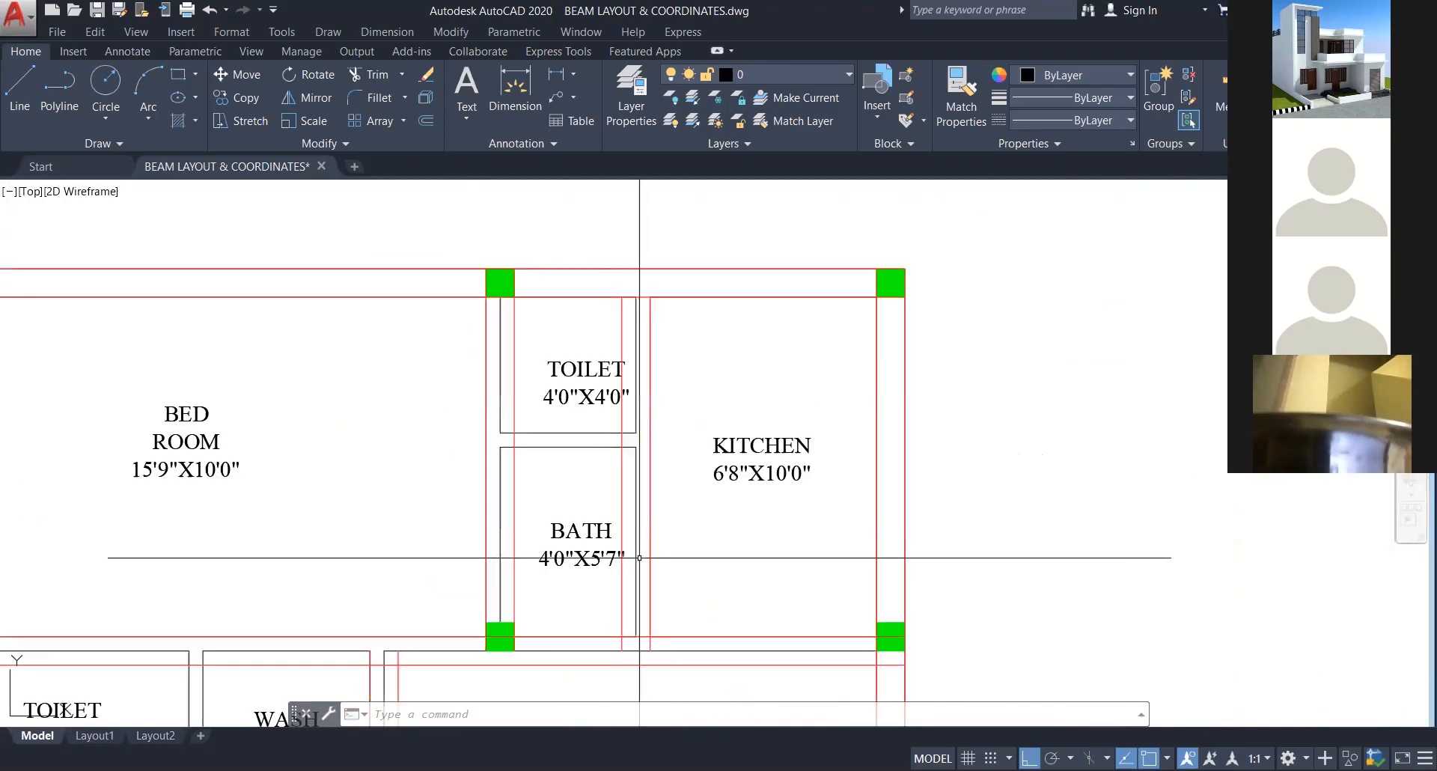
click(622, 583)
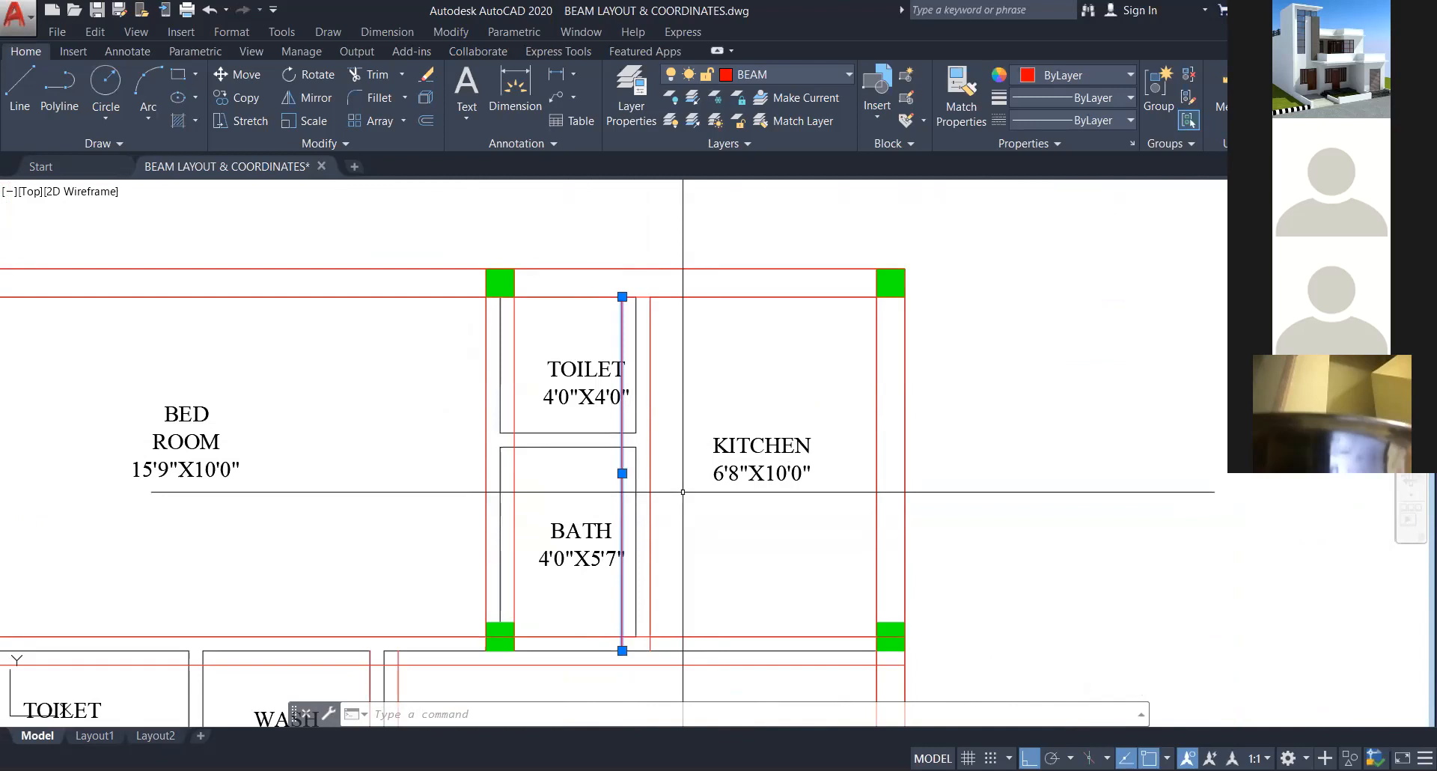
key(Escape)
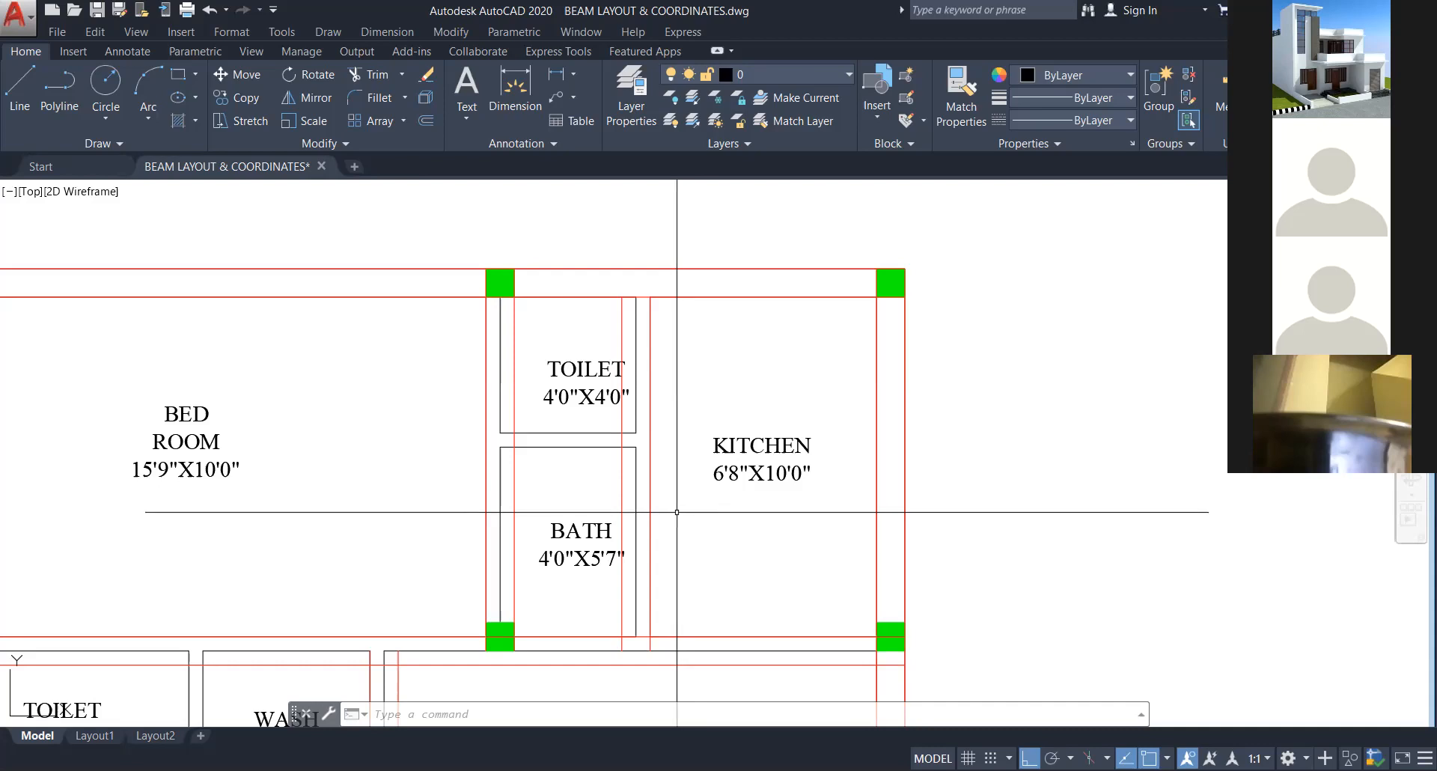
click(638, 505)
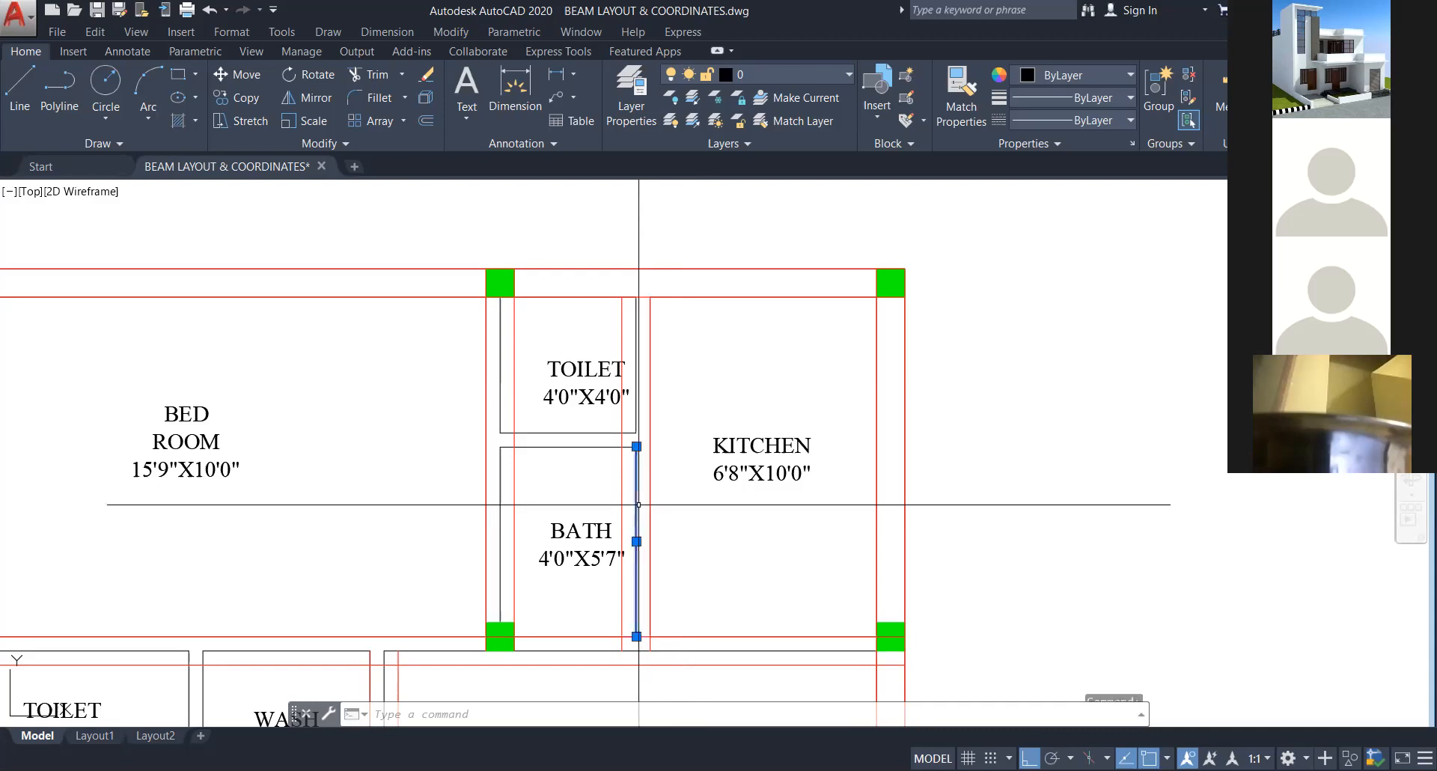
click(637, 404)
mouse_move(637, 432)
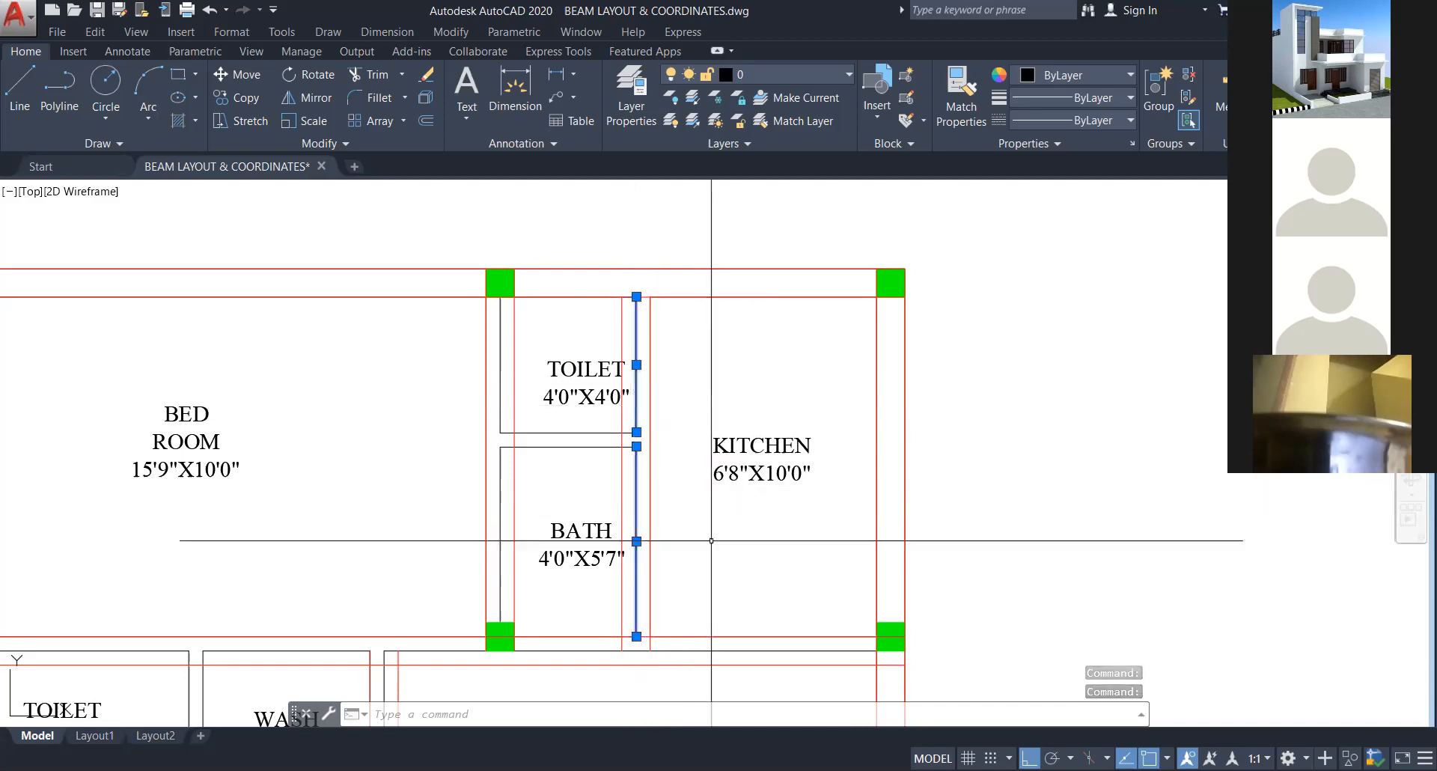
key(Escape)
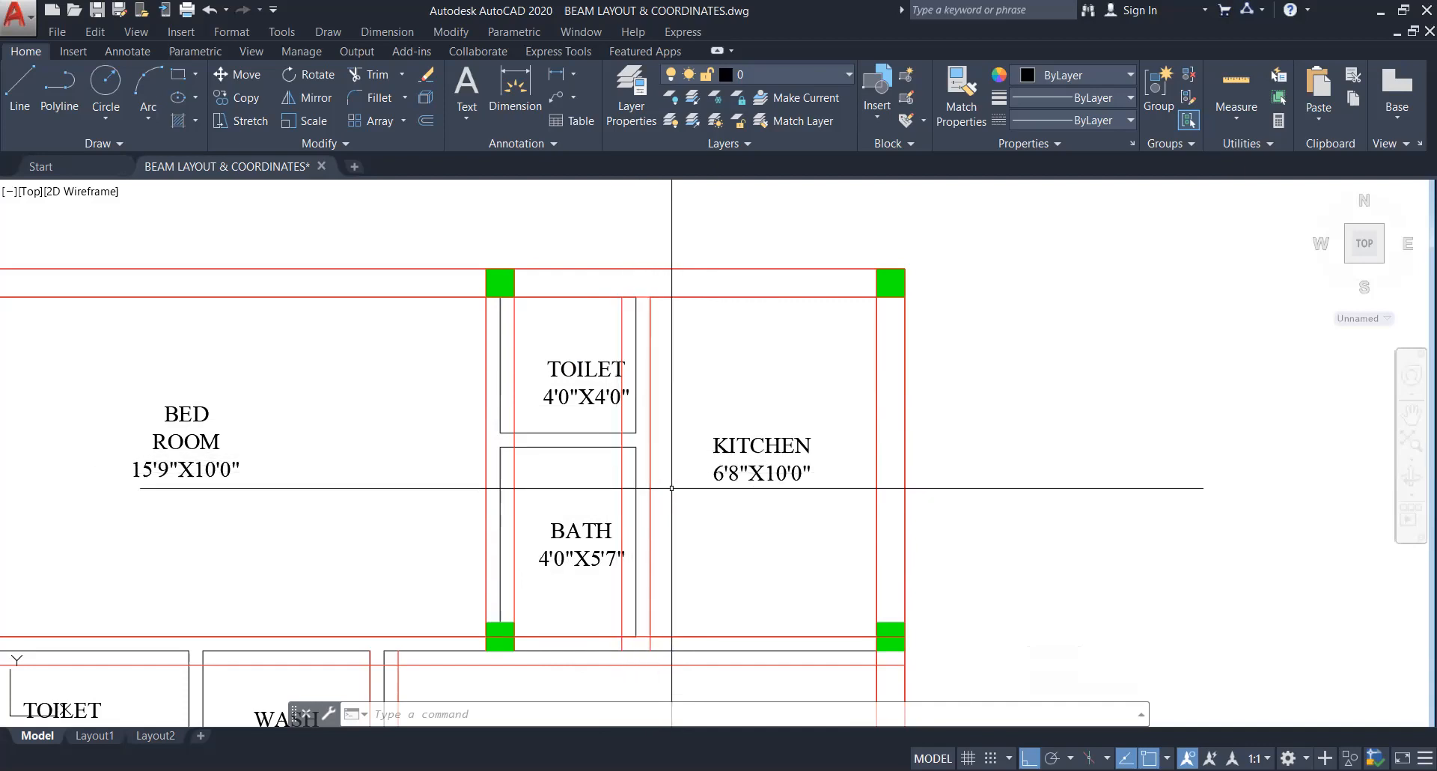
- Compare the bath and kitchen area of the plain floor plan with the same area in the beam-overlaid plan
scroll(756, 532, up, 2)
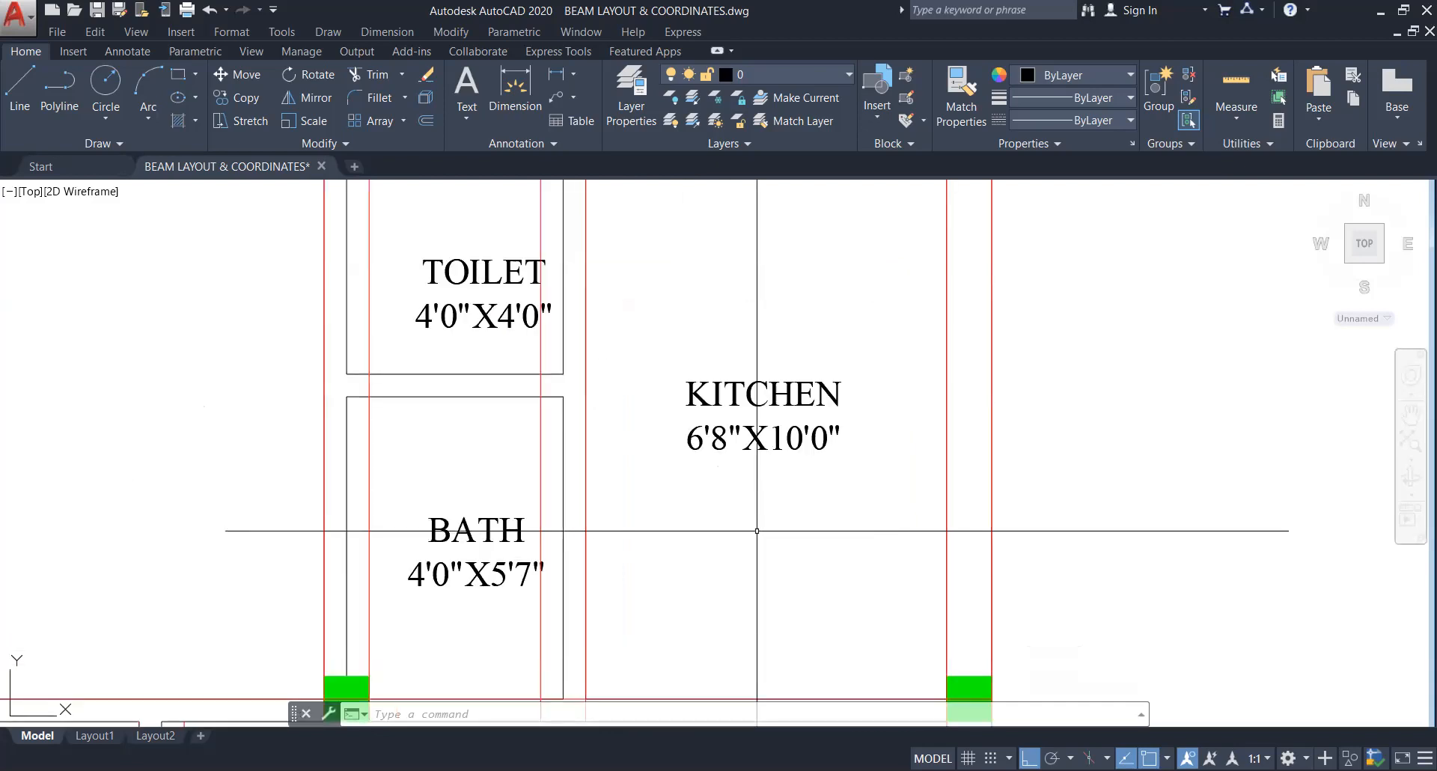
scroll(757, 532, down, 8)
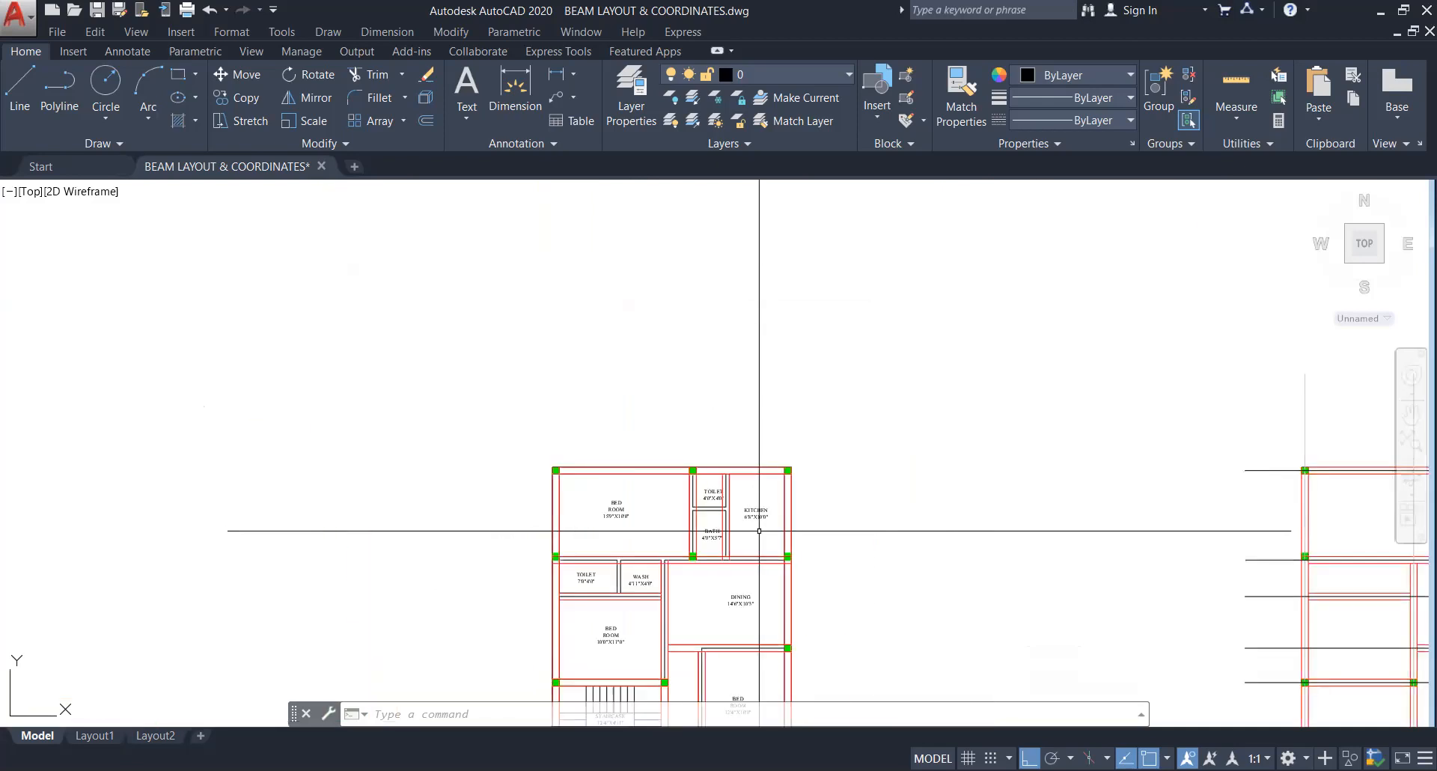
scroll(641, 540, up, 5)
scroll(616, 525, up, 2)
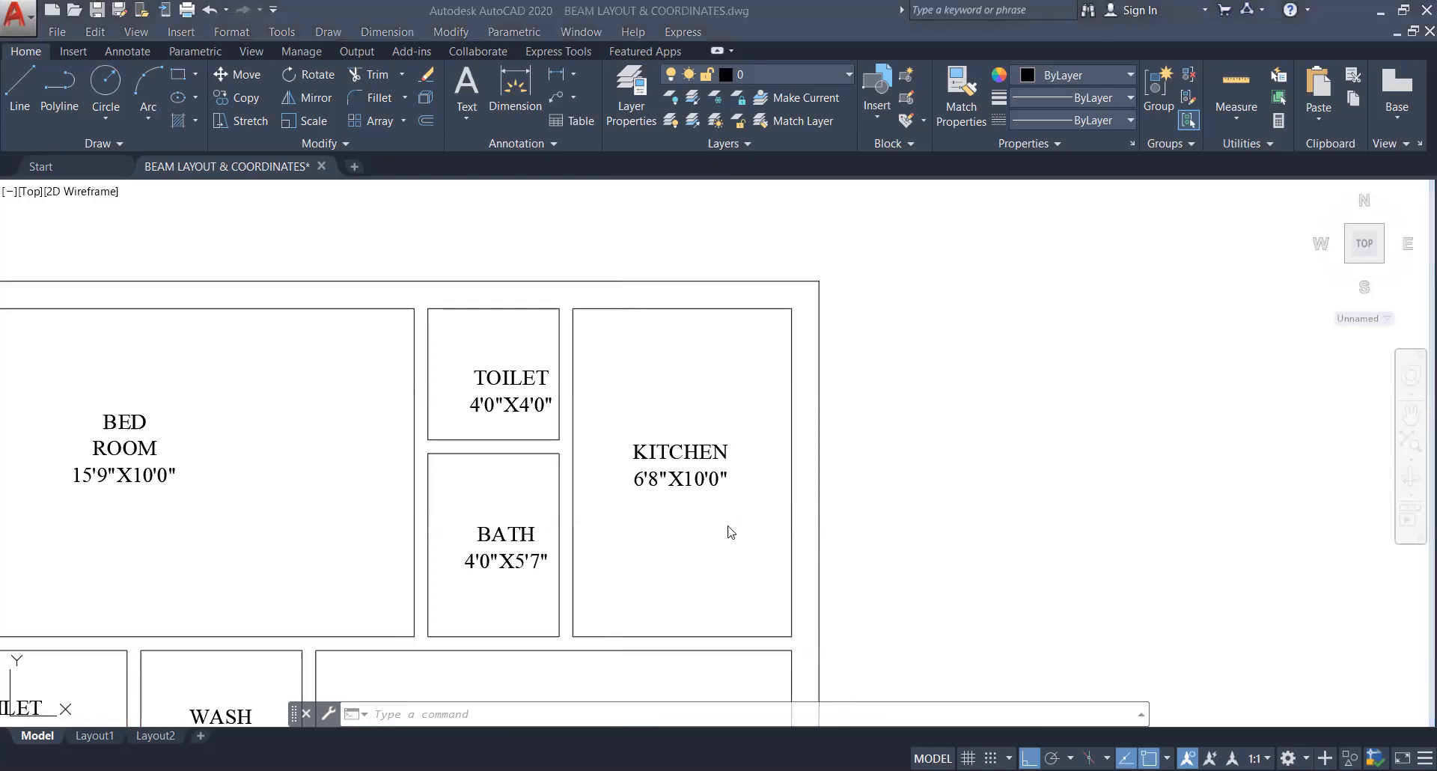
scroll(732, 527, down, 5)
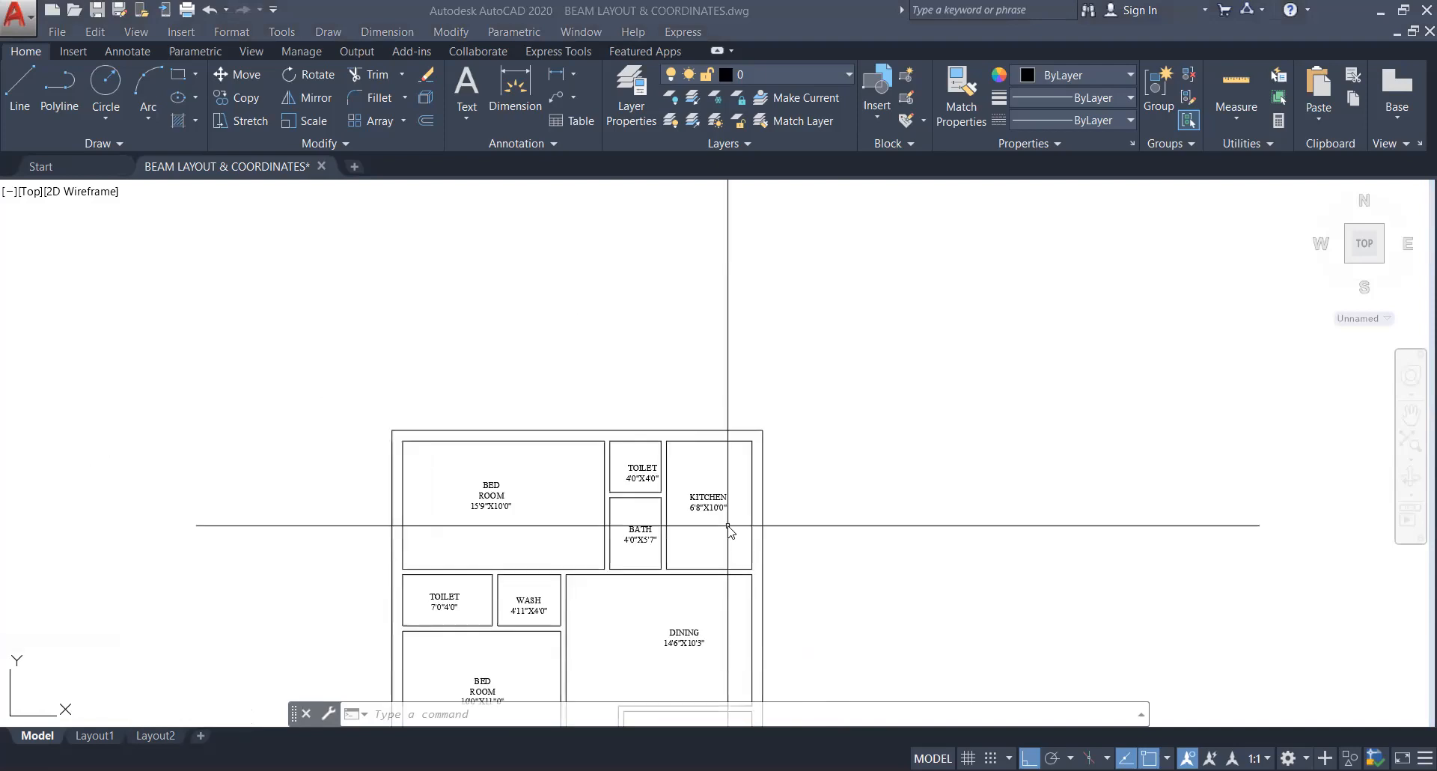
scroll(677, 507, down, 4)
middle_drag(958, 540, 579, 545)
scroll(790, 545, up, 8)
scroll(797, 537, up, 2)
middle_drag(804, 533, 679, 617)
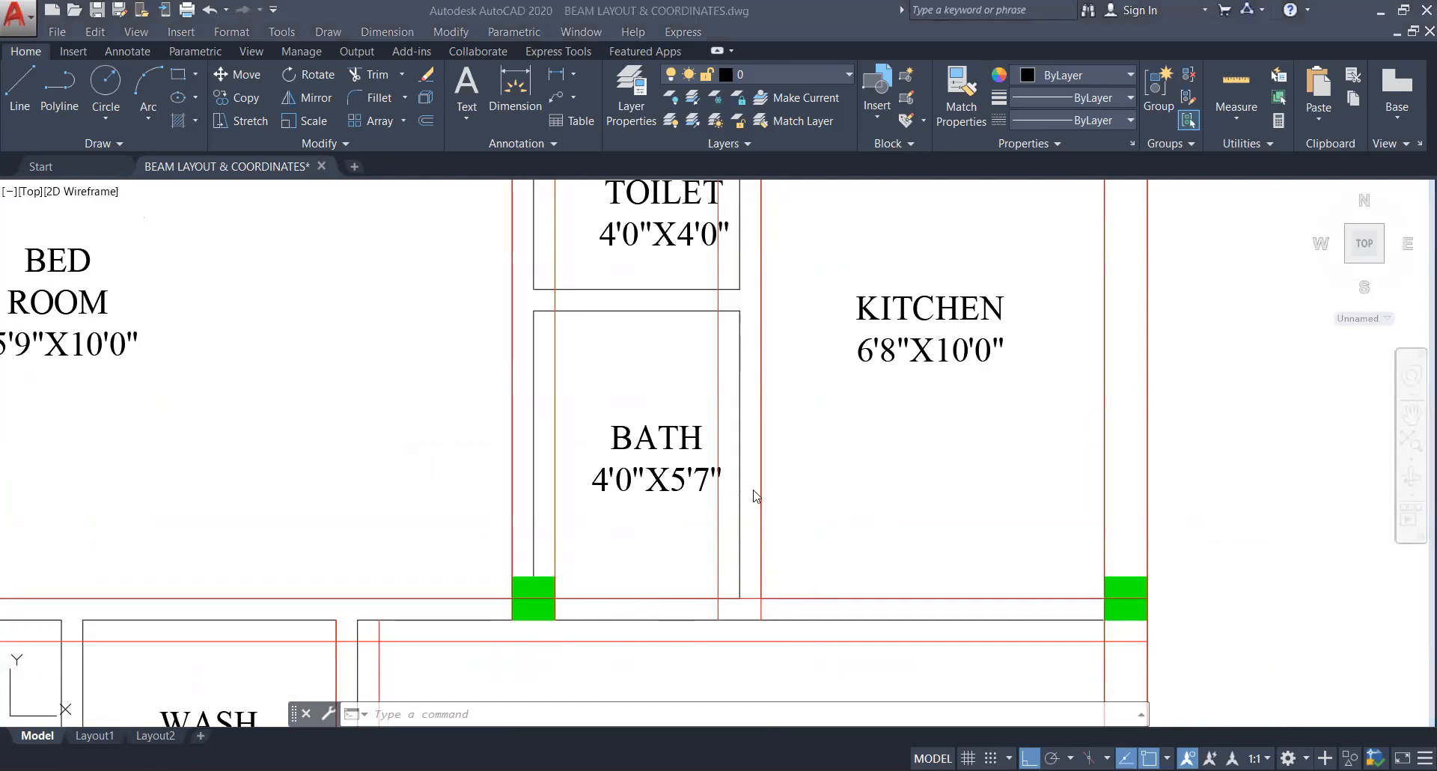
scroll(679, 438, down, 2)
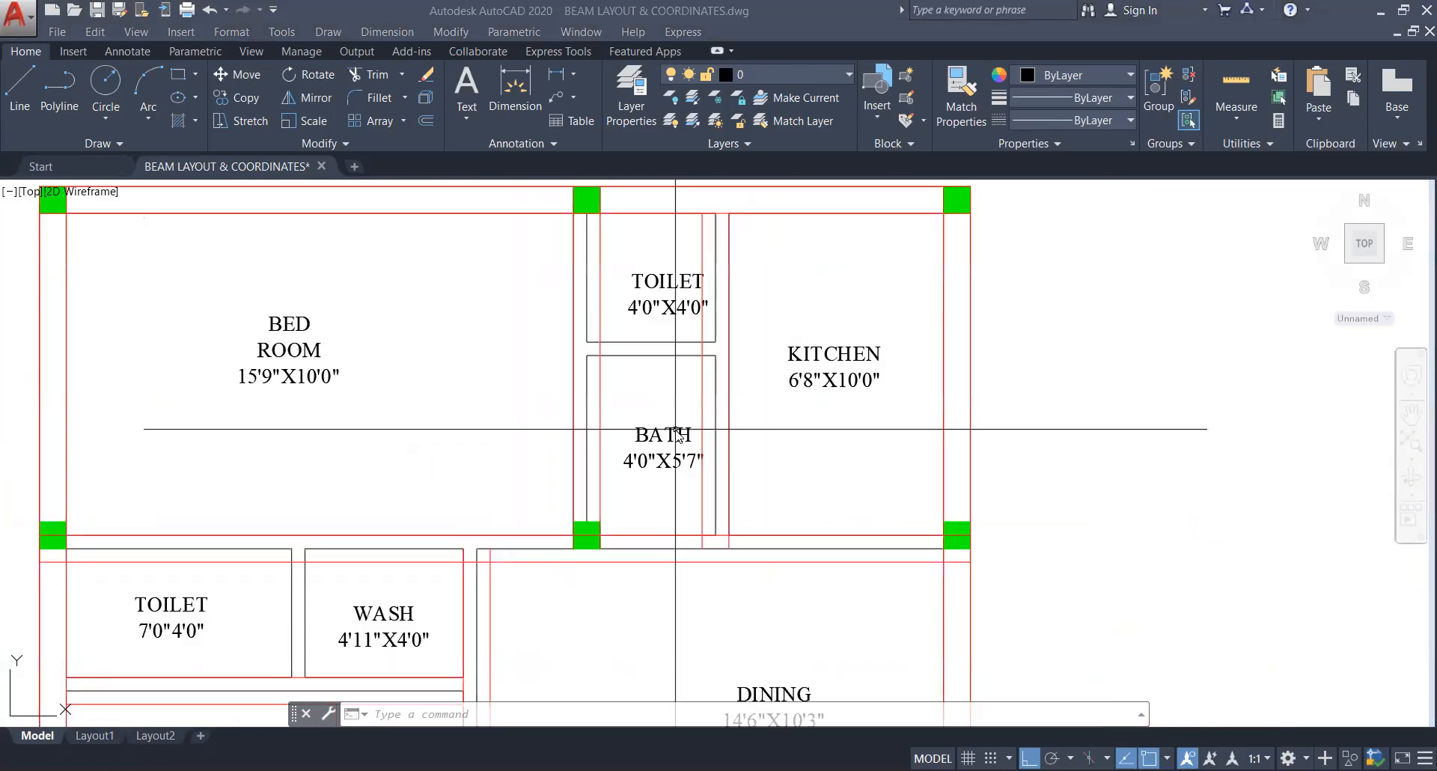
middle_drag(687, 510, 670, 507)
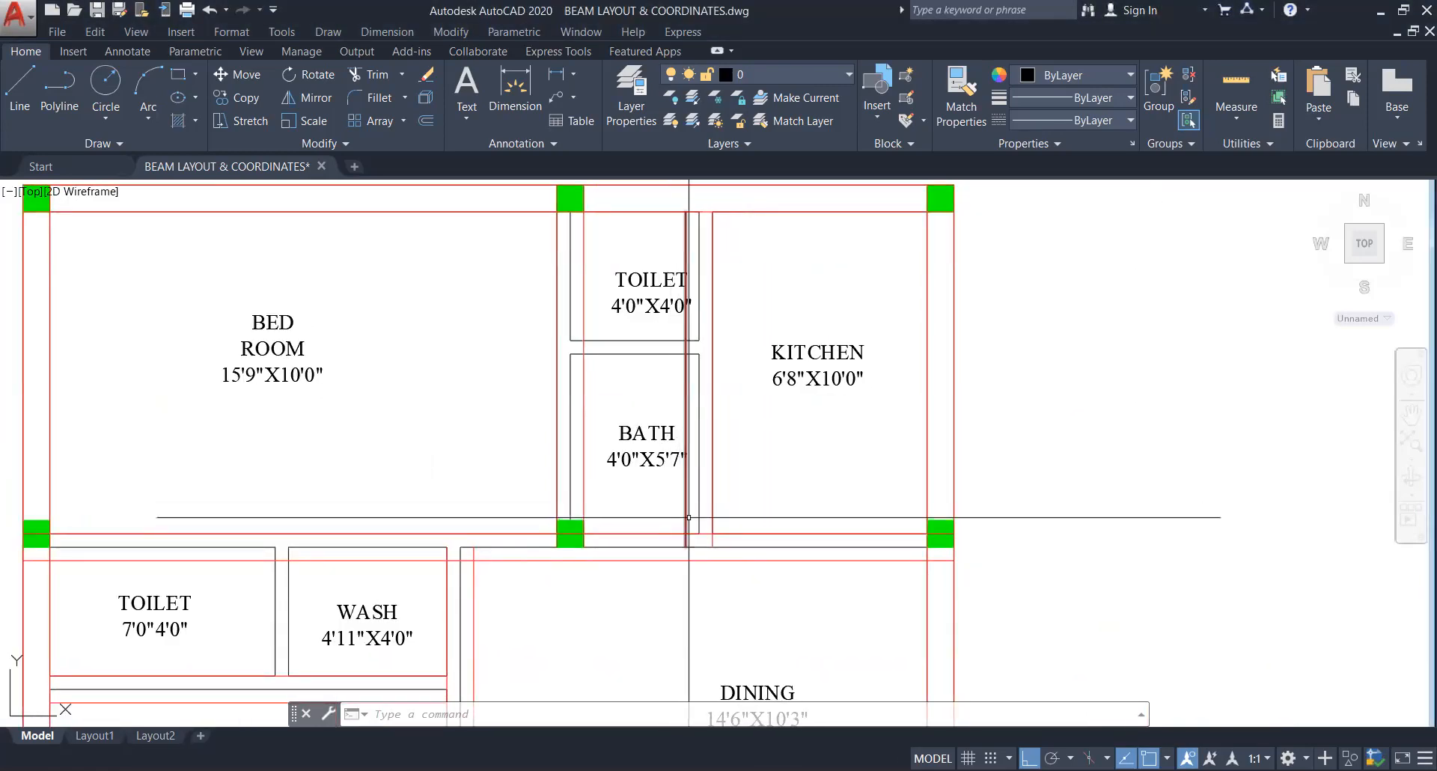
- Highlight both edges of the beam between bath and kitchen, and examine the column at the bath's corner
click(714, 506)
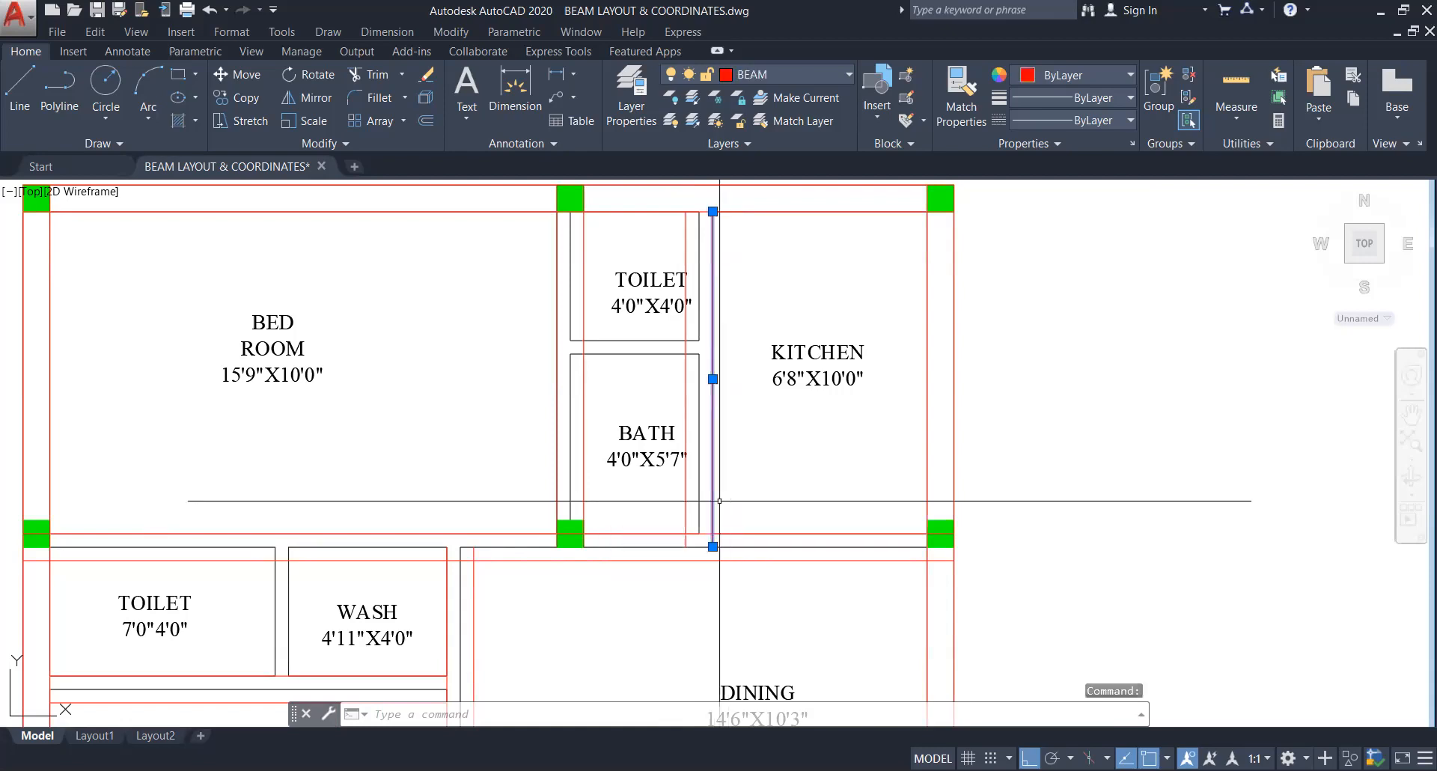
key(Escape)
click(686, 508)
key(Escape)
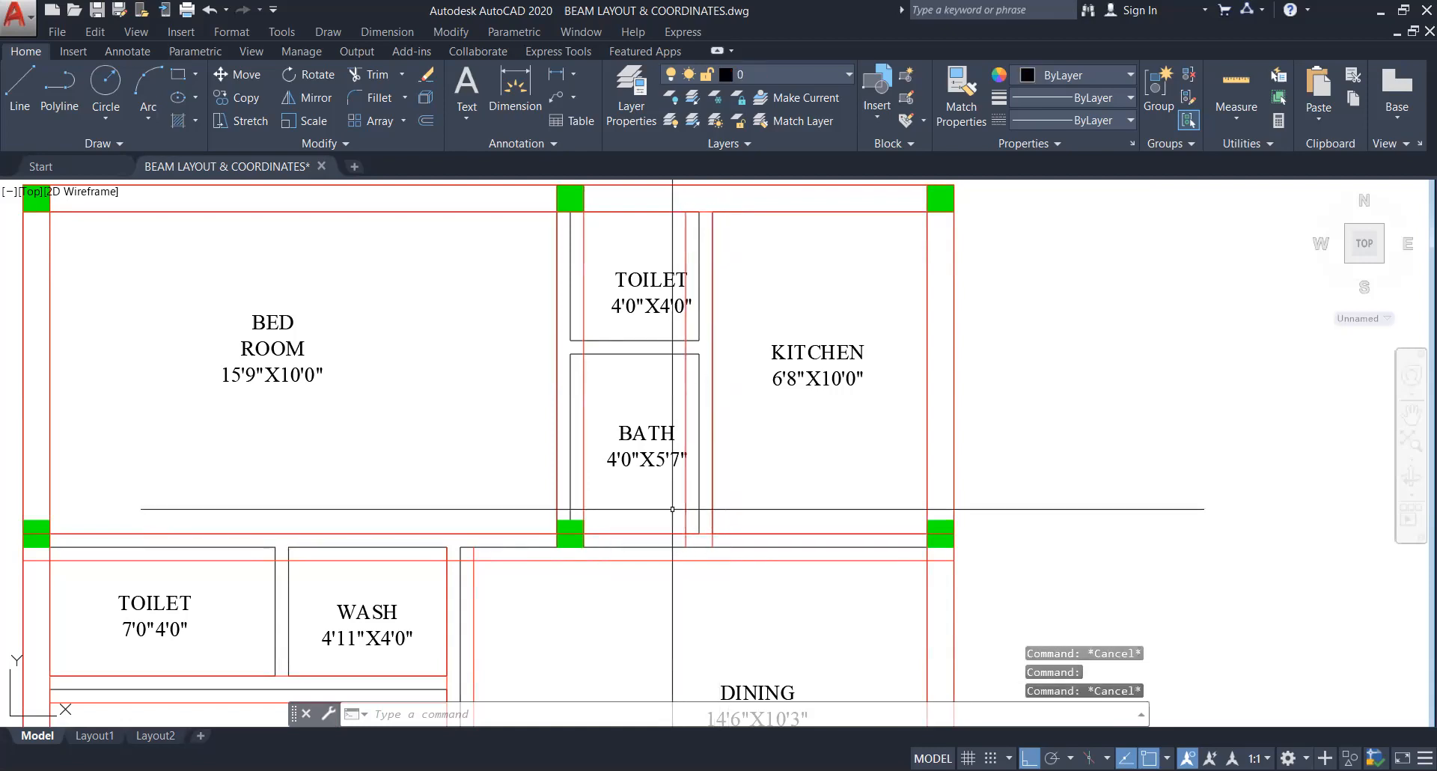
click(723, 495)
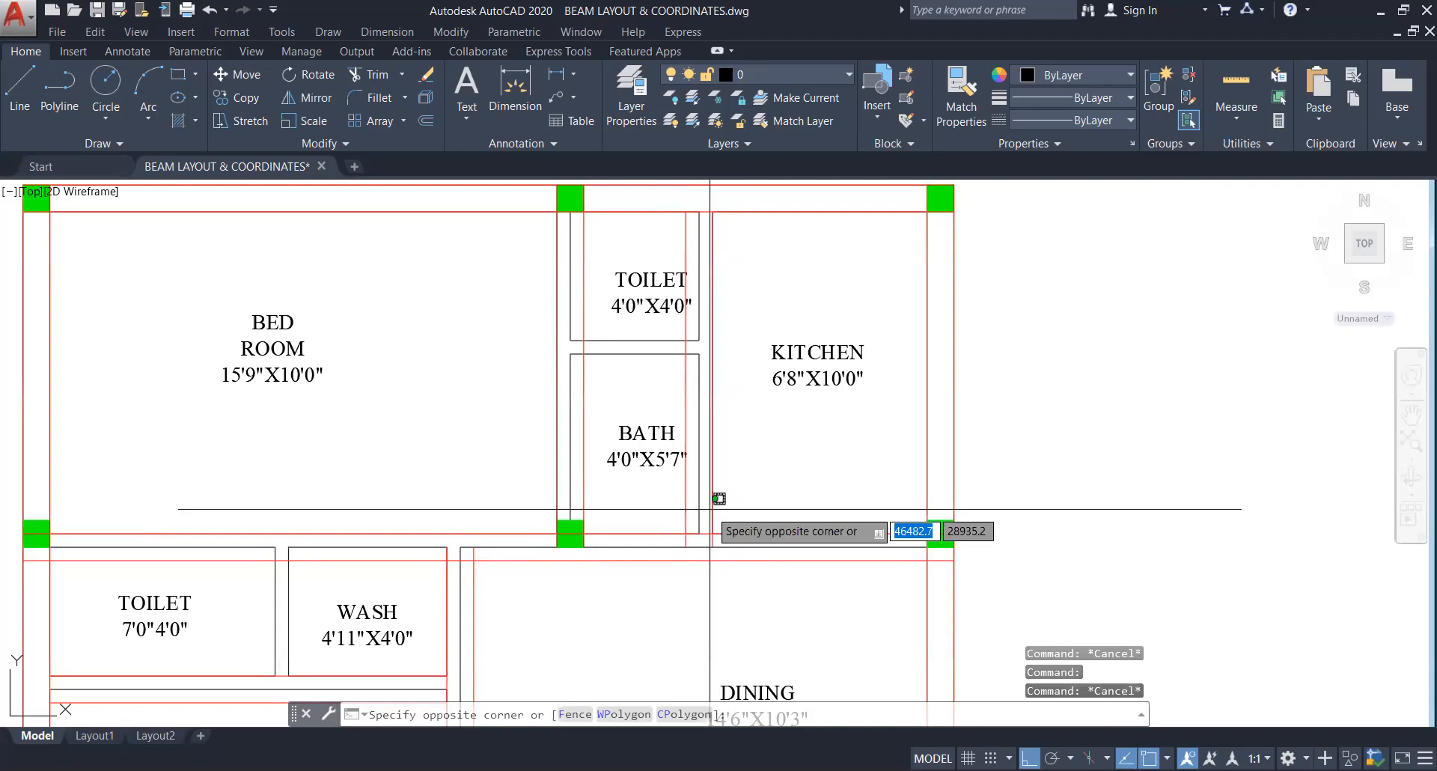
key(Escape)
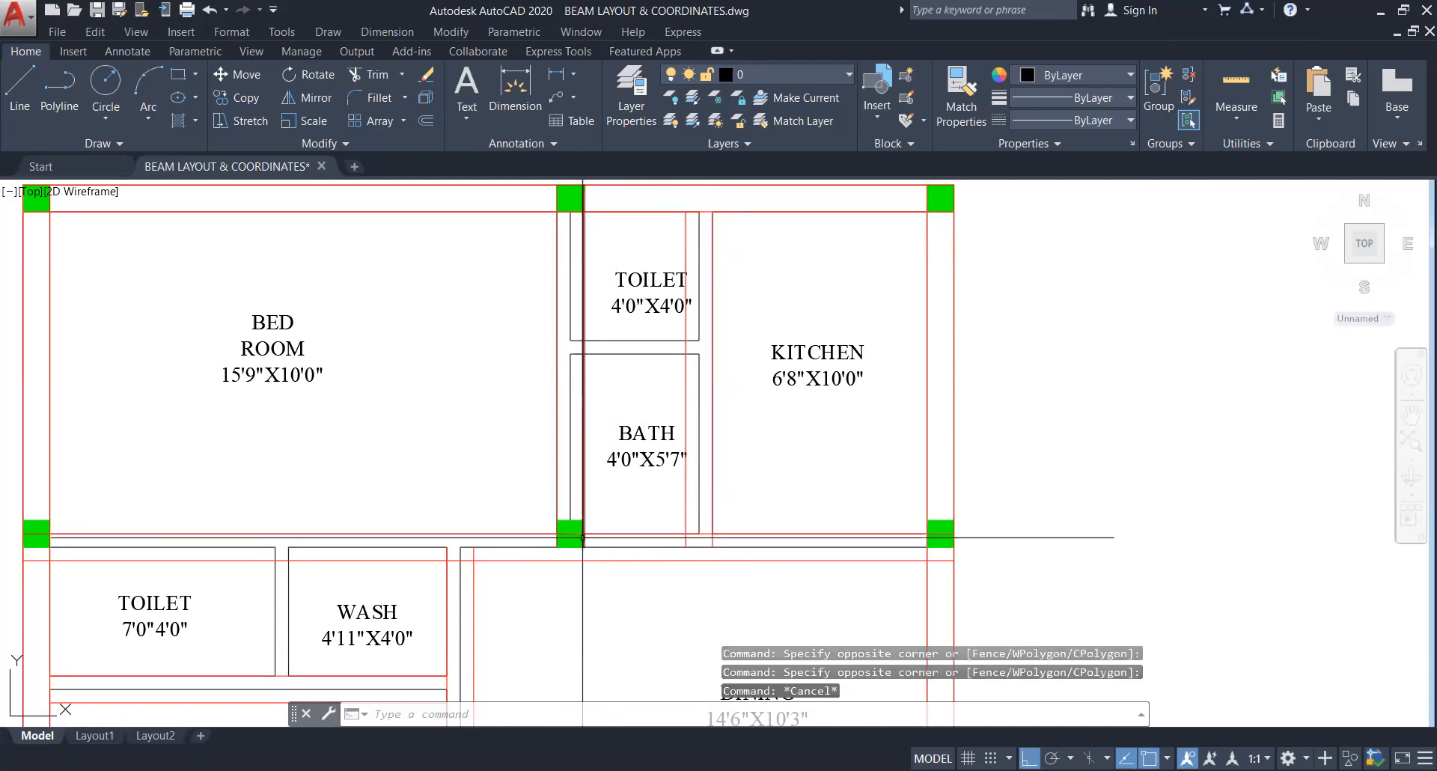
scroll(468, 536, up, 6)
scroll(468, 536, down, 5)
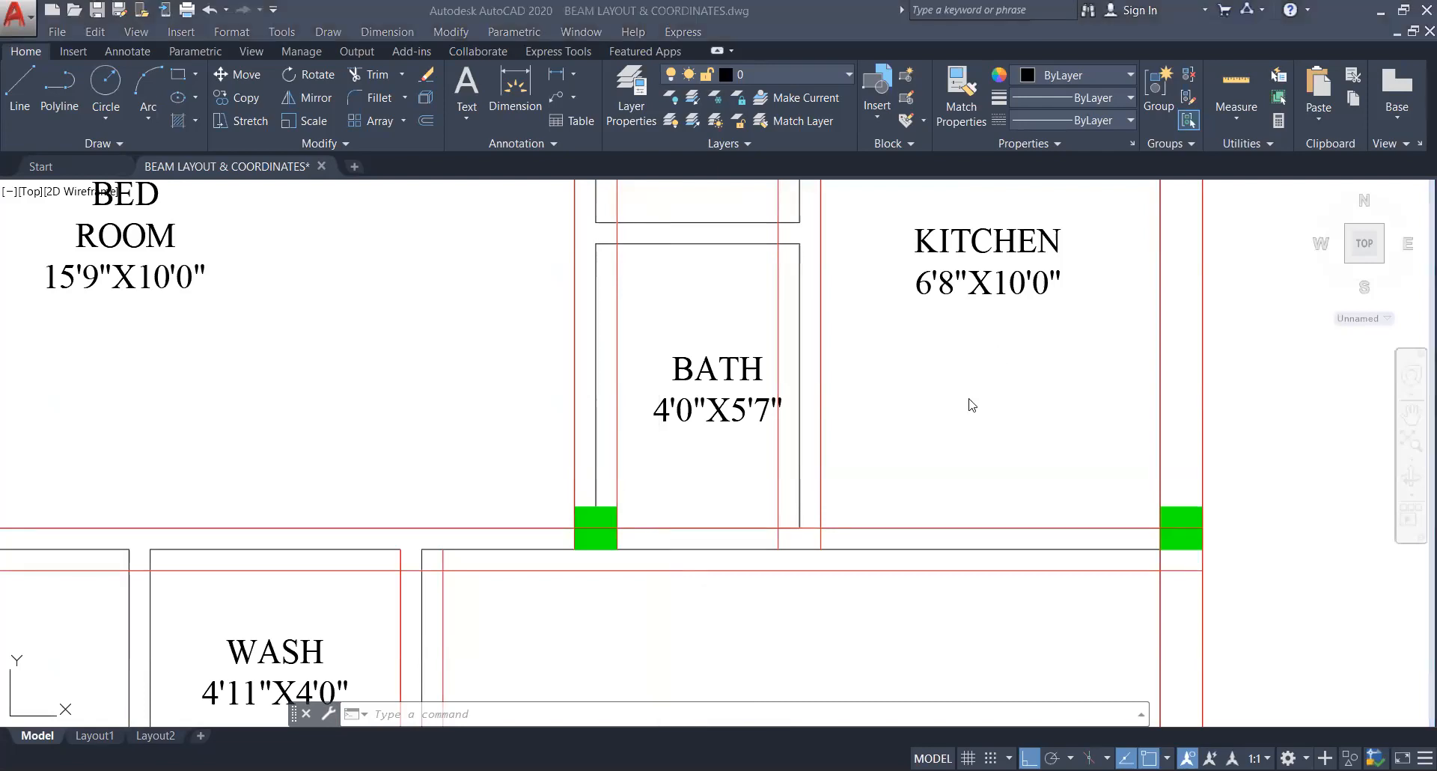
scroll(953, 417, down, 2)
scroll(887, 409, down, 3)
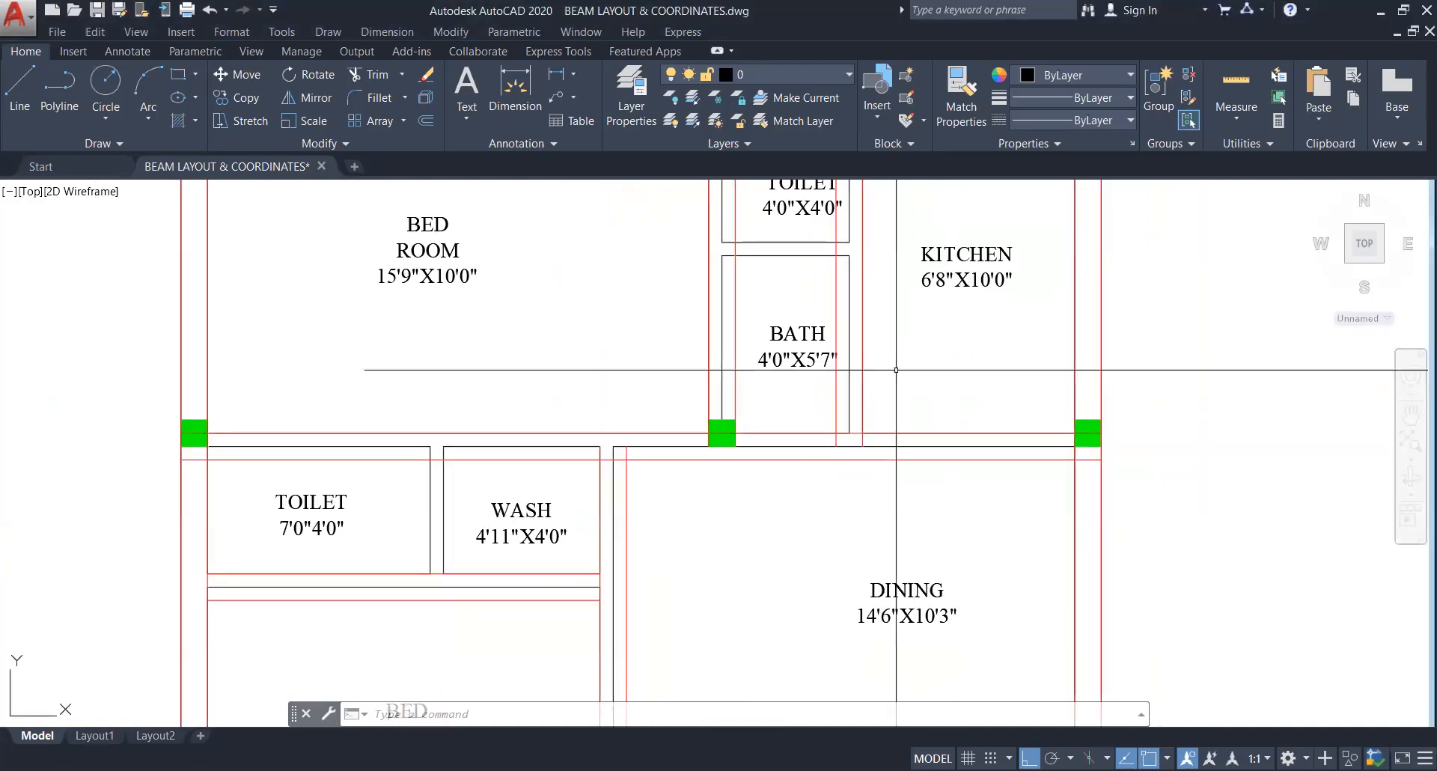
- Look through the floor plans, dimensioned beam grid and framed column plan across the drawing
scroll(887, 410, down, 6)
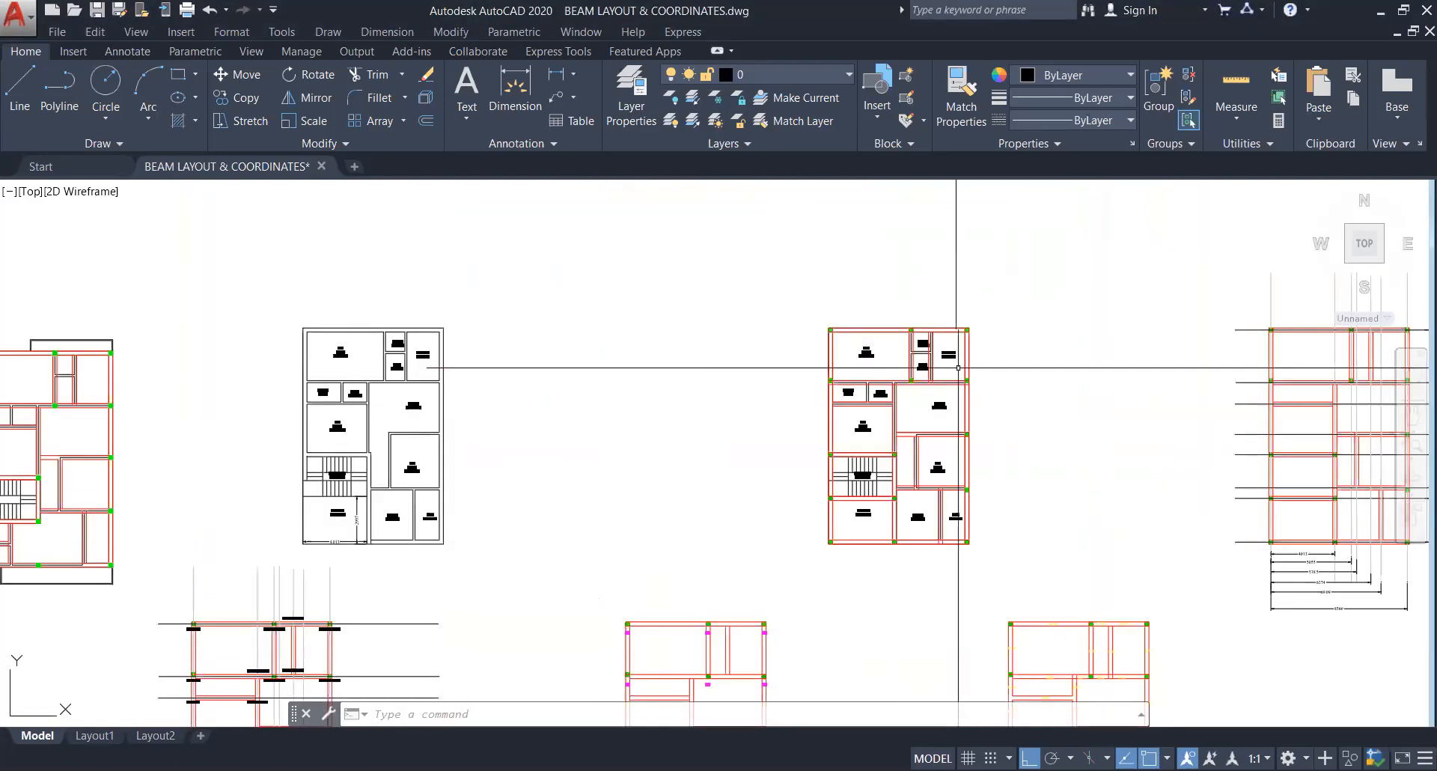
mouse_move(834, 401)
middle_down()
mouse_move(857, 375)
mouse_move(841, 449)
mouse_move(921, 546)
mouse_move(749, 316)
middle_up()
scroll(1145, 384, up, 4)
middle_drag(1245, 409, 831, 411)
scroll(781, 415, up, 2)
scroll(780, 415, down, 2)
scroll(835, 410, down, 2)
scroll(518, 398, down, 2)
middle_drag(547, 393, 847, 435)
scroll(738, 427, down, 1)
middle_drag(734, 426, 538, 460)
scroll(1026, 433, up, 4)
scroll(896, 442, up, 6)
scroll(531, 590, up, 7)
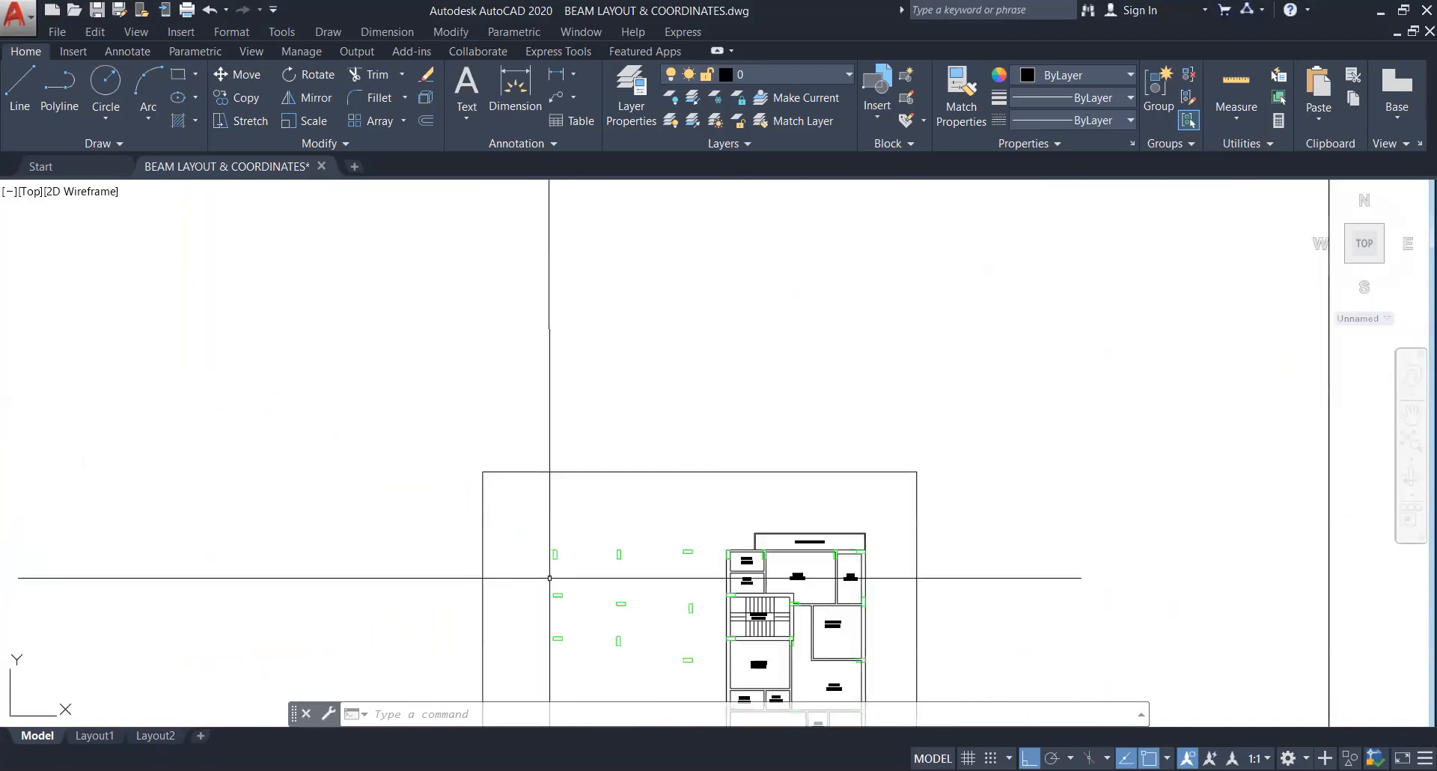
scroll(590, 440, down, 2)
scroll(591, 440, down, 15)
middle_drag(253, 456, 886, 458)
scroll(817, 454, down, 2)
scroll(646, 476, up, 8)
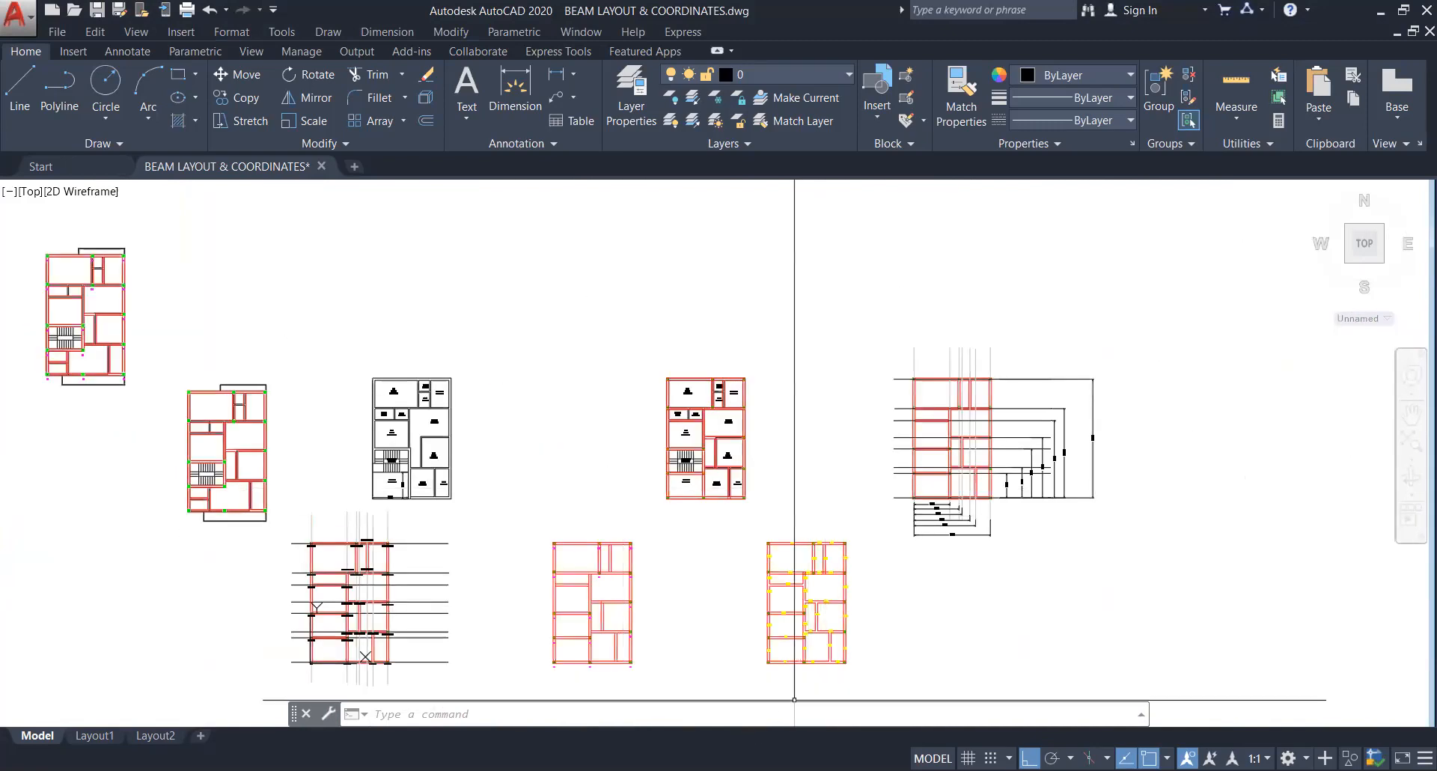
- Examine the framed structural detail sheet, including the beam sections, Section C-C and typical footing plan F1
scroll(610, 491, down, 4)
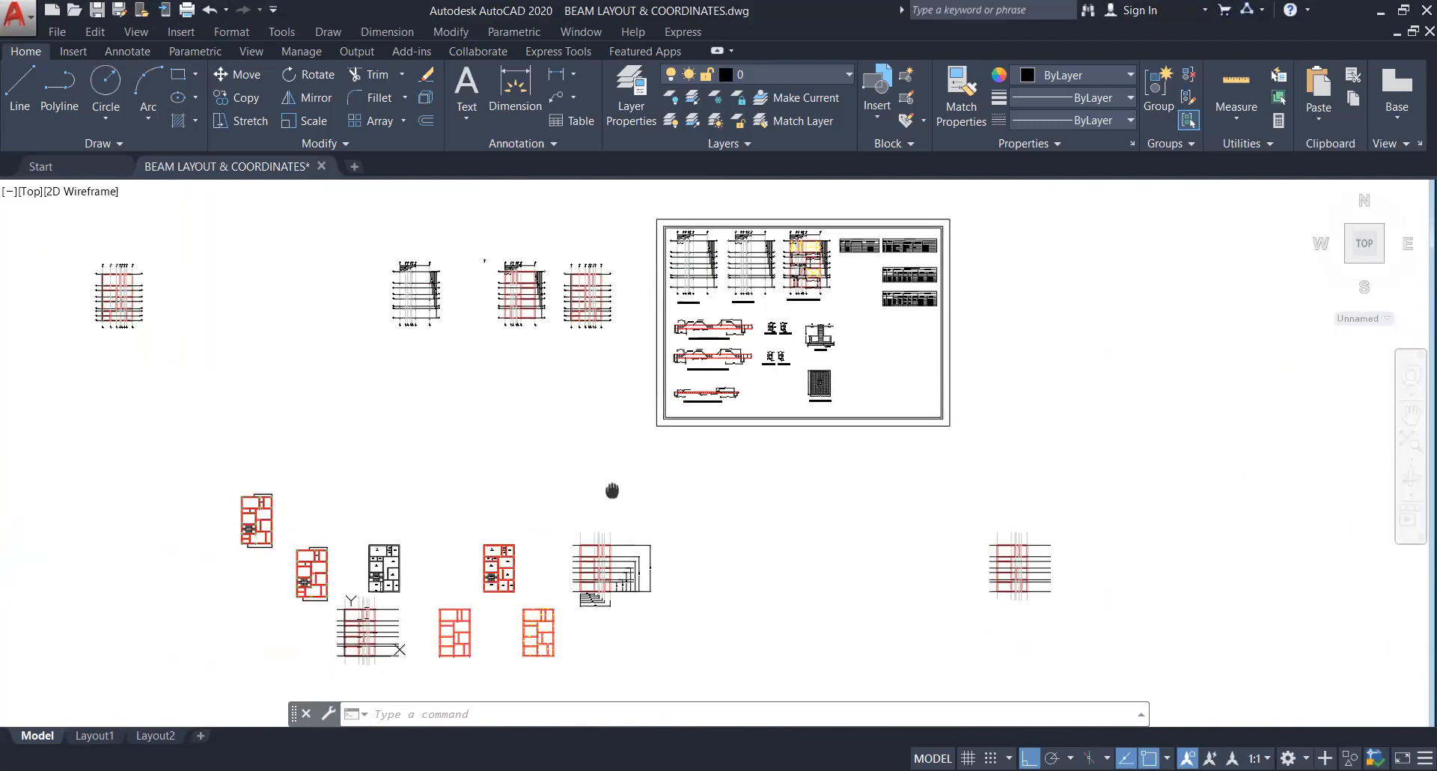
scroll(699, 446, down, 2)
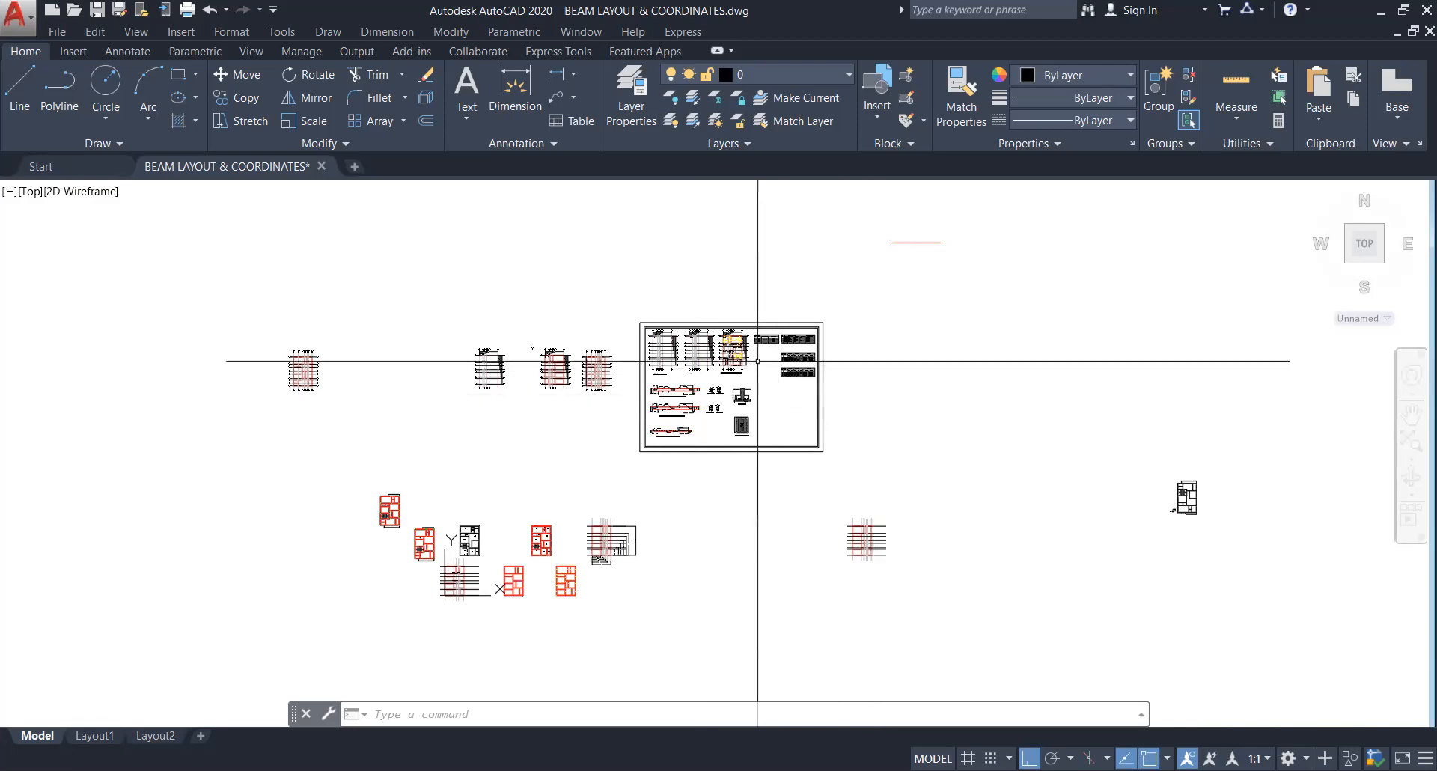
scroll(757, 404, up, 6)
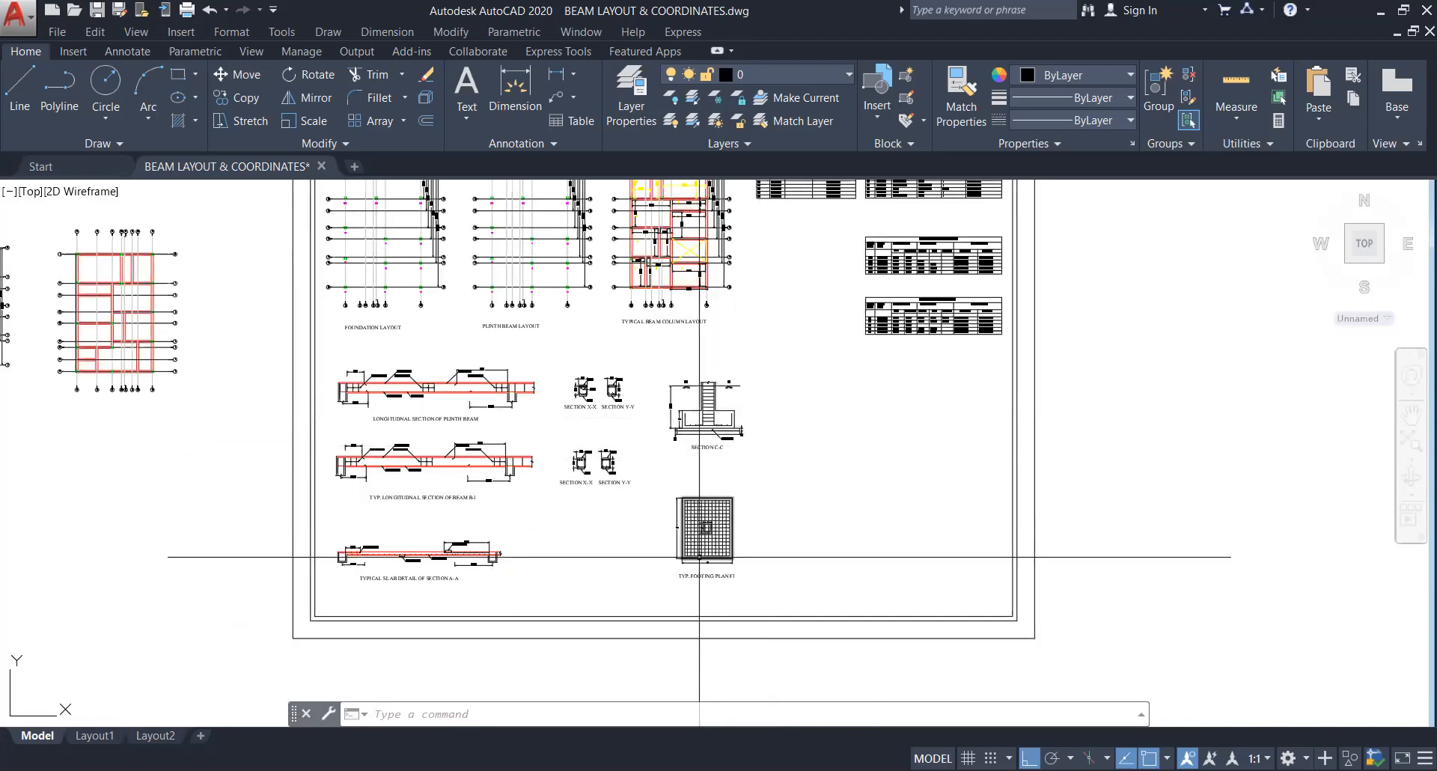
scroll(703, 554, up, 4)
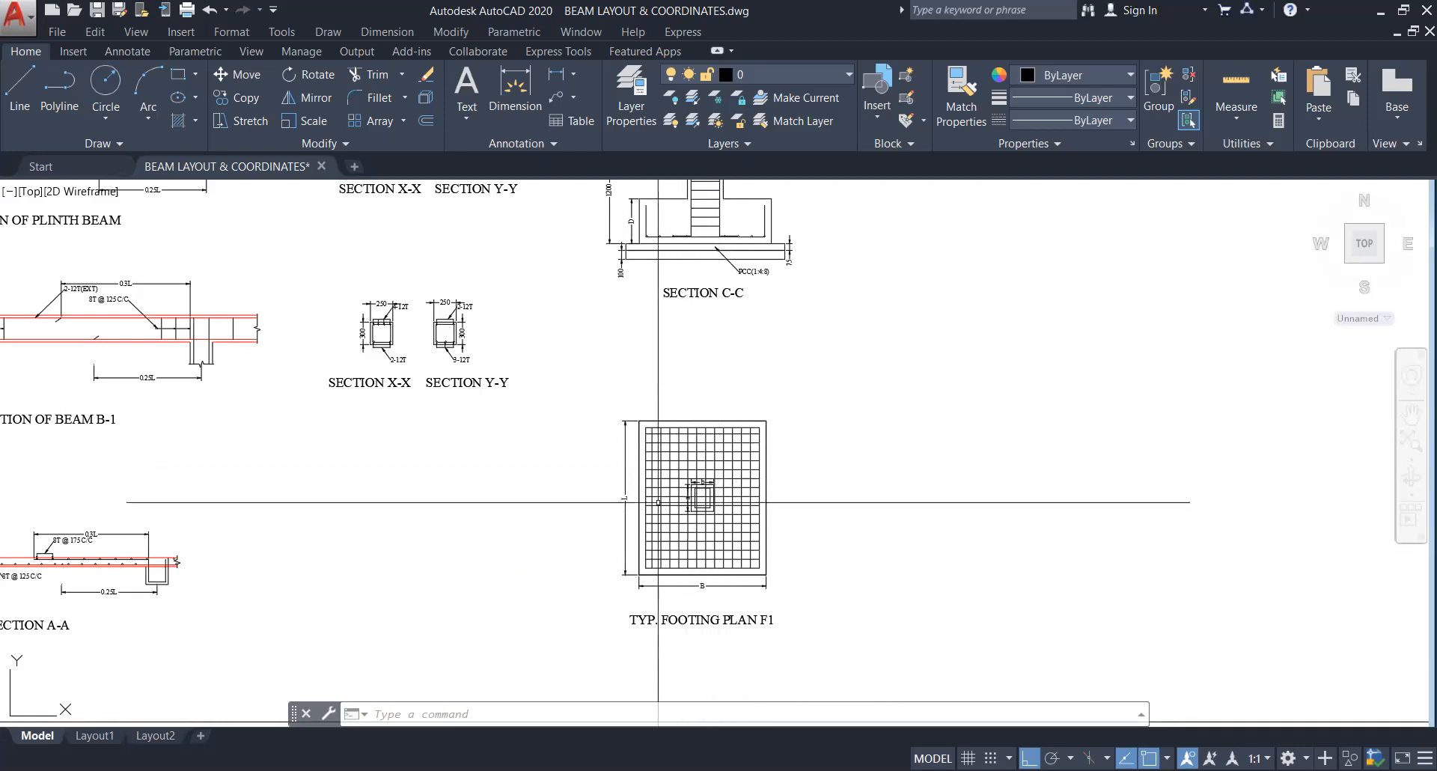
scroll(873, 510, down, 2)
scroll(844, 588, down, 2)
middle_drag(843, 587, 844, 601)
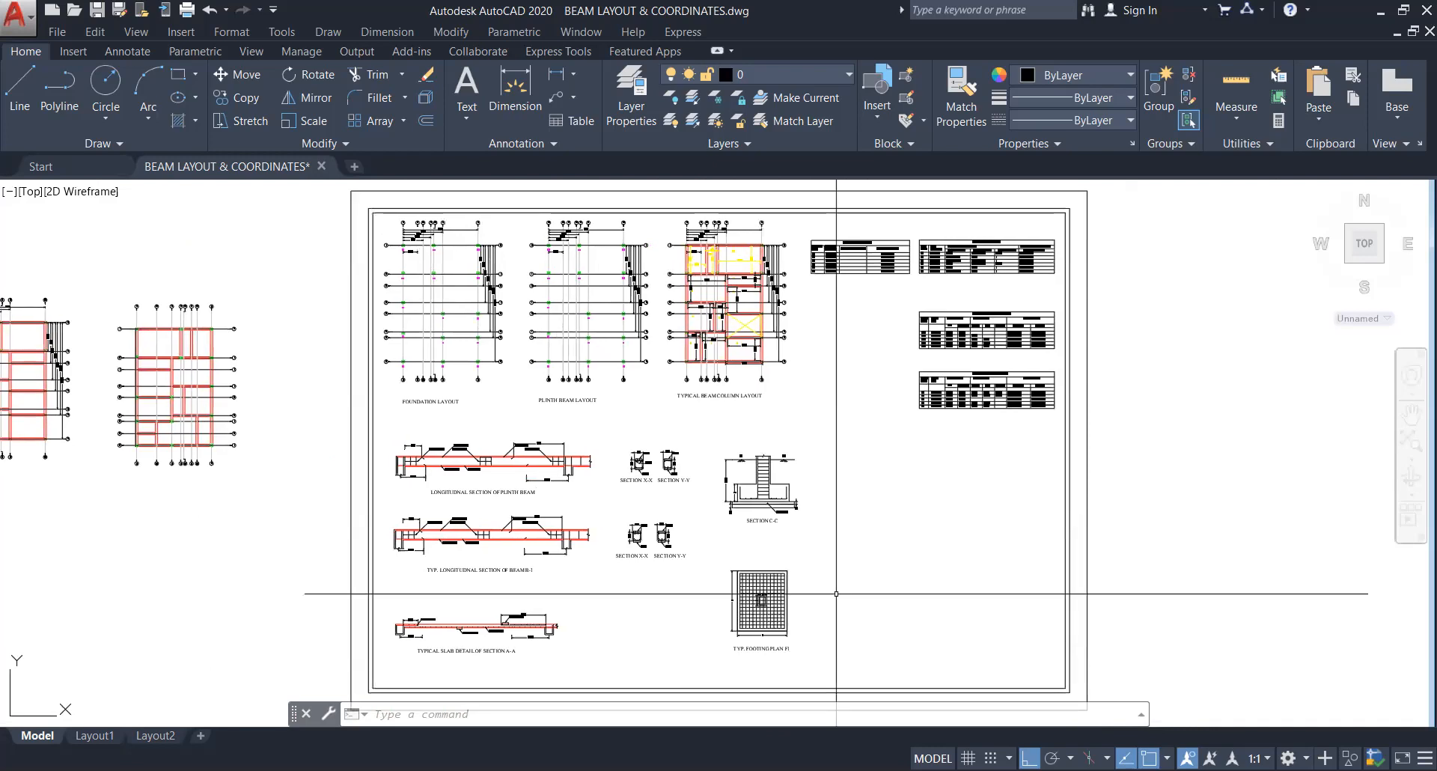
- Examine the column and beam coordinates labelled on the grid layout around the (0,0) origin
scroll(845, 569, down, 6)
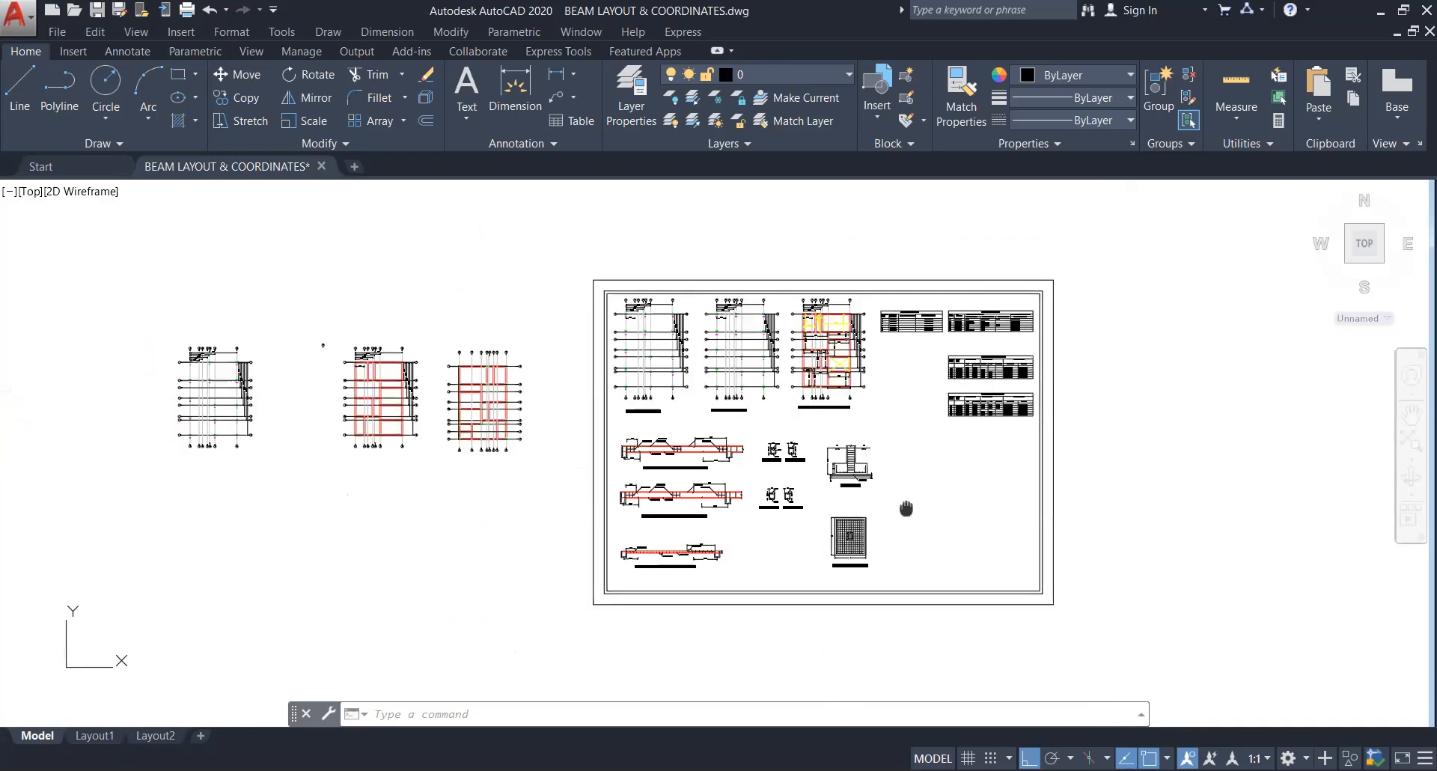
middle_drag(657, 595, 778, 469)
scroll(663, 634, up, 5)
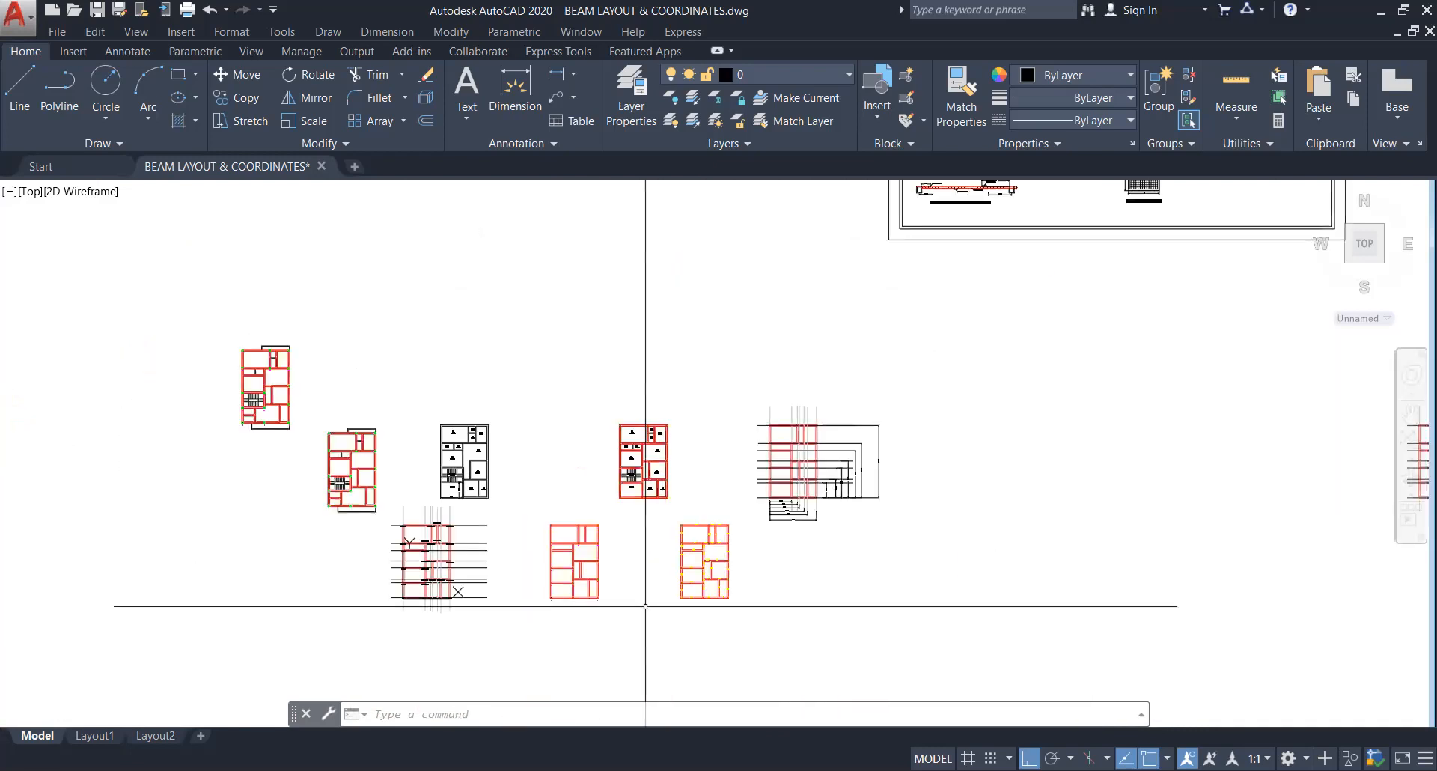
scroll(429, 592, up, 6)
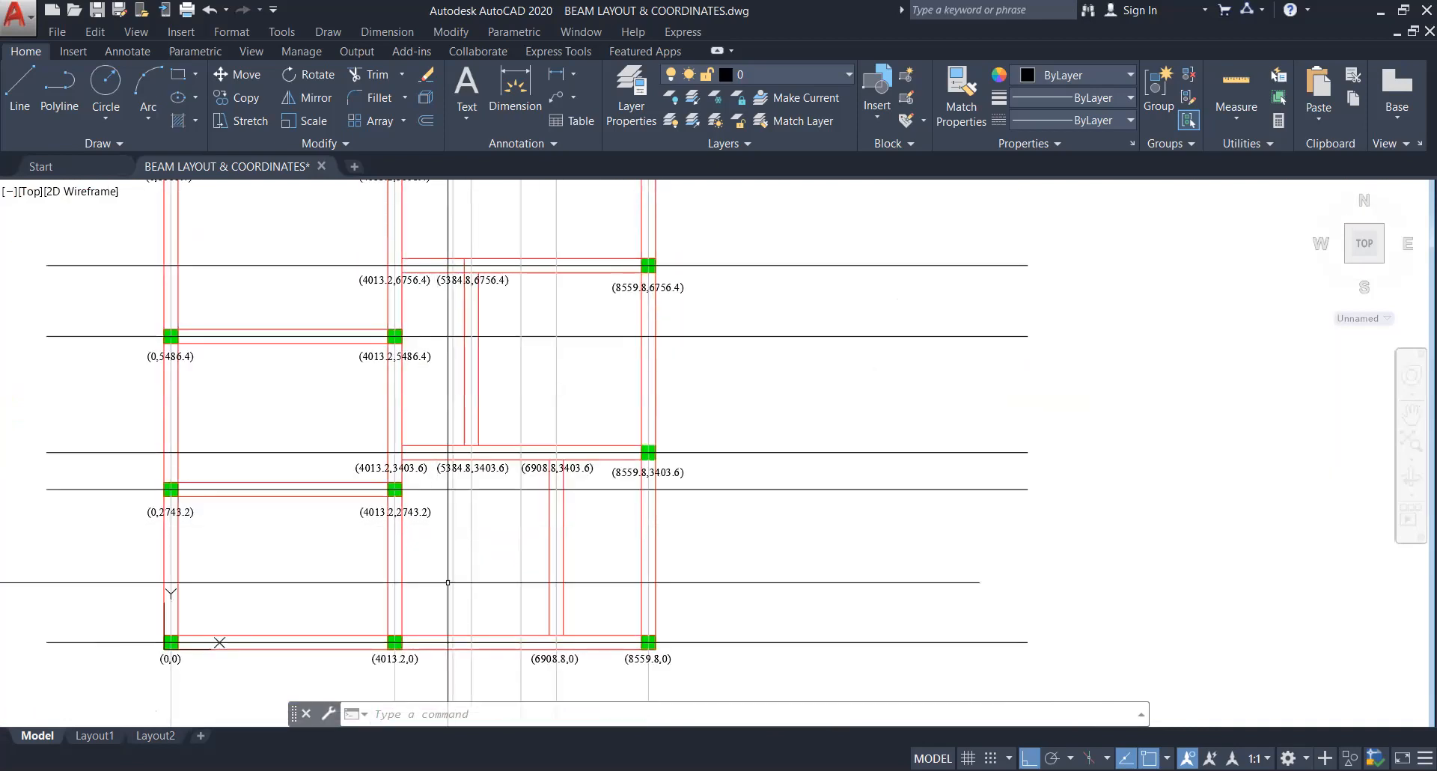
- Examine the pair of upside-down floor plans, including the bedroom, living, puja, portico and staircase areas
scroll(448, 582, down, 6)
mouse_move(565, 603)
middle_down()
mouse_move(496, 622)
mouse_move(472, 599)
middle_up()
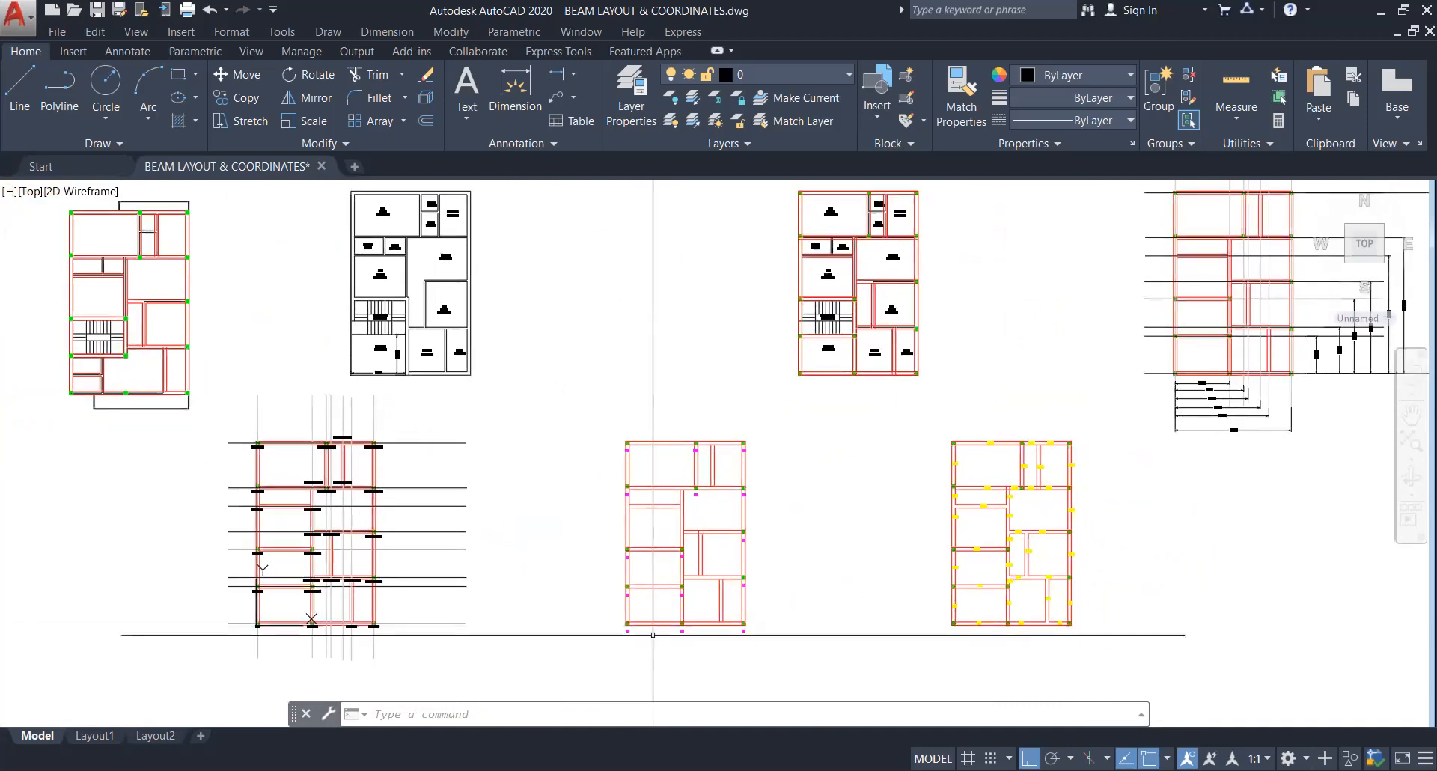
scroll(653, 635, down, 5)
scroll(1243, 536, up, 10)
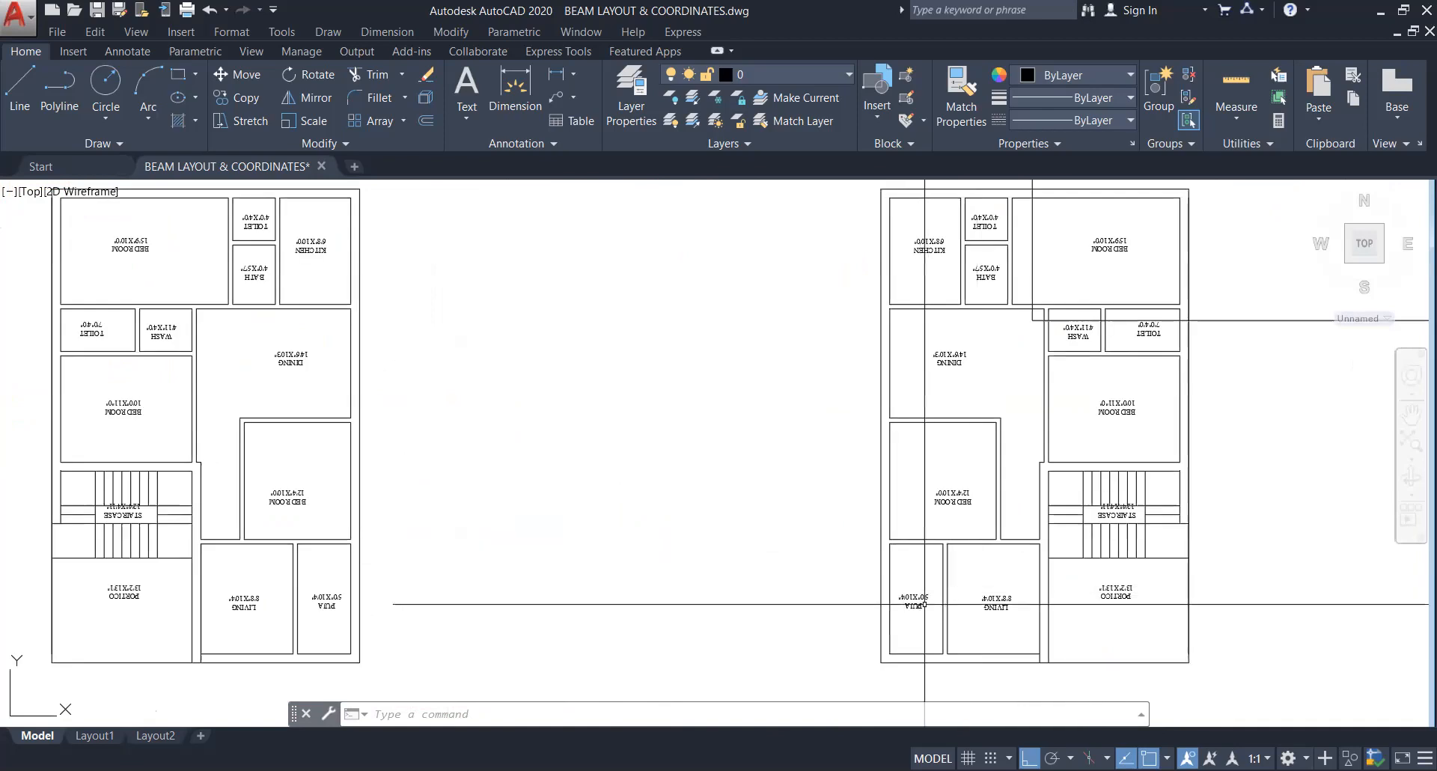
scroll(894, 608, up, 10)
scroll(873, 572, down, 8)
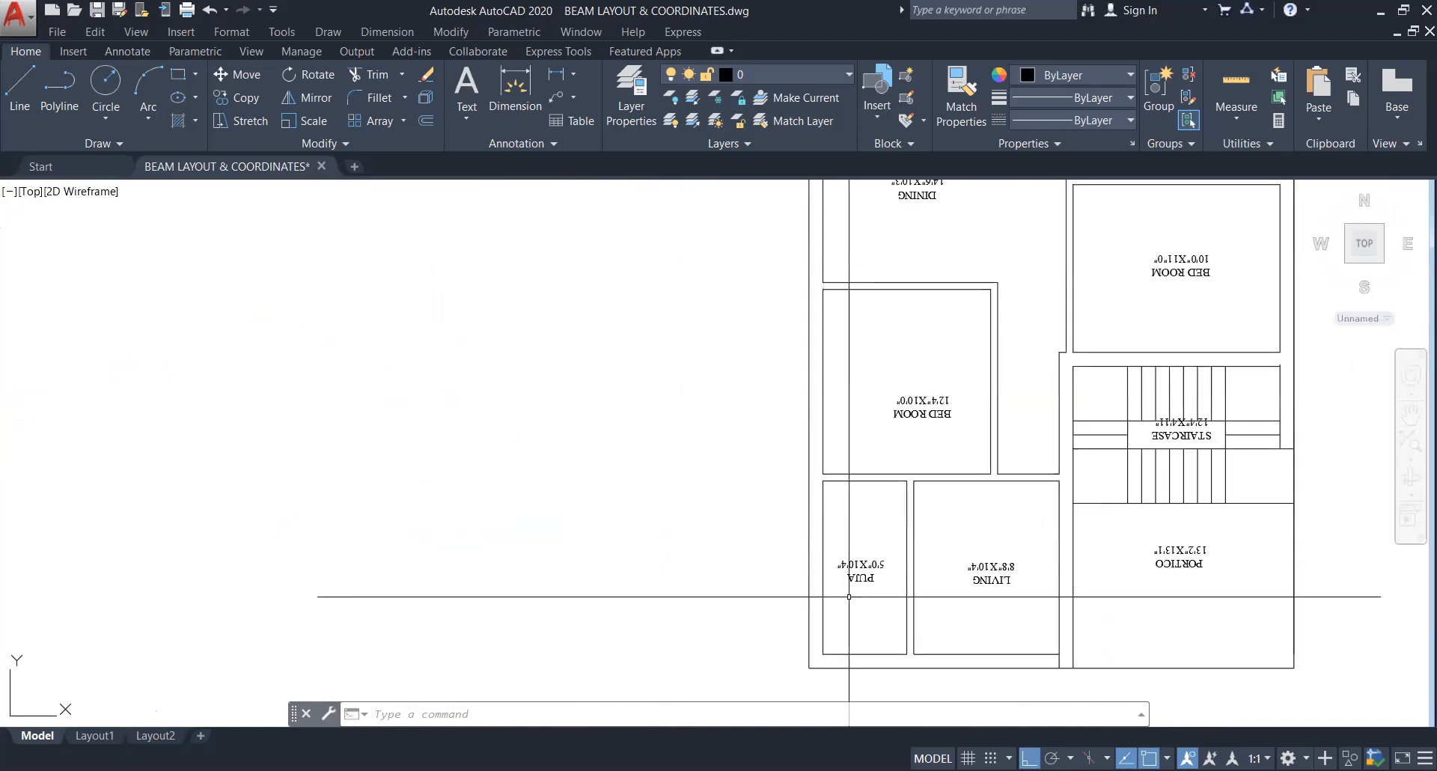
scroll(849, 596, down, 8)
scroll(1261, 492, up, 2)
middle_drag(1262, 492, 841, 568)
scroll(838, 566, down, 6)
middle_drag(1154, 549, 869, 577)
scroll(869, 578, down, 2)
scroll(834, 529, down, 10)
- Examine the coordinate-labelled beam grid around the (0,0) origin column and its neighbouring columns
middle_drag(891, 522, 958, 488)
middle_drag(266, 616, 812, 523)
scroll(379, 403, up, 8)
middle_drag(396, 436, 399, 341)
scroll(393, 458, down, 4)
middle_drag(457, 632, 459, 440)
scroll(452, 497, up, 8)
scroll(447, 627, up, 4)
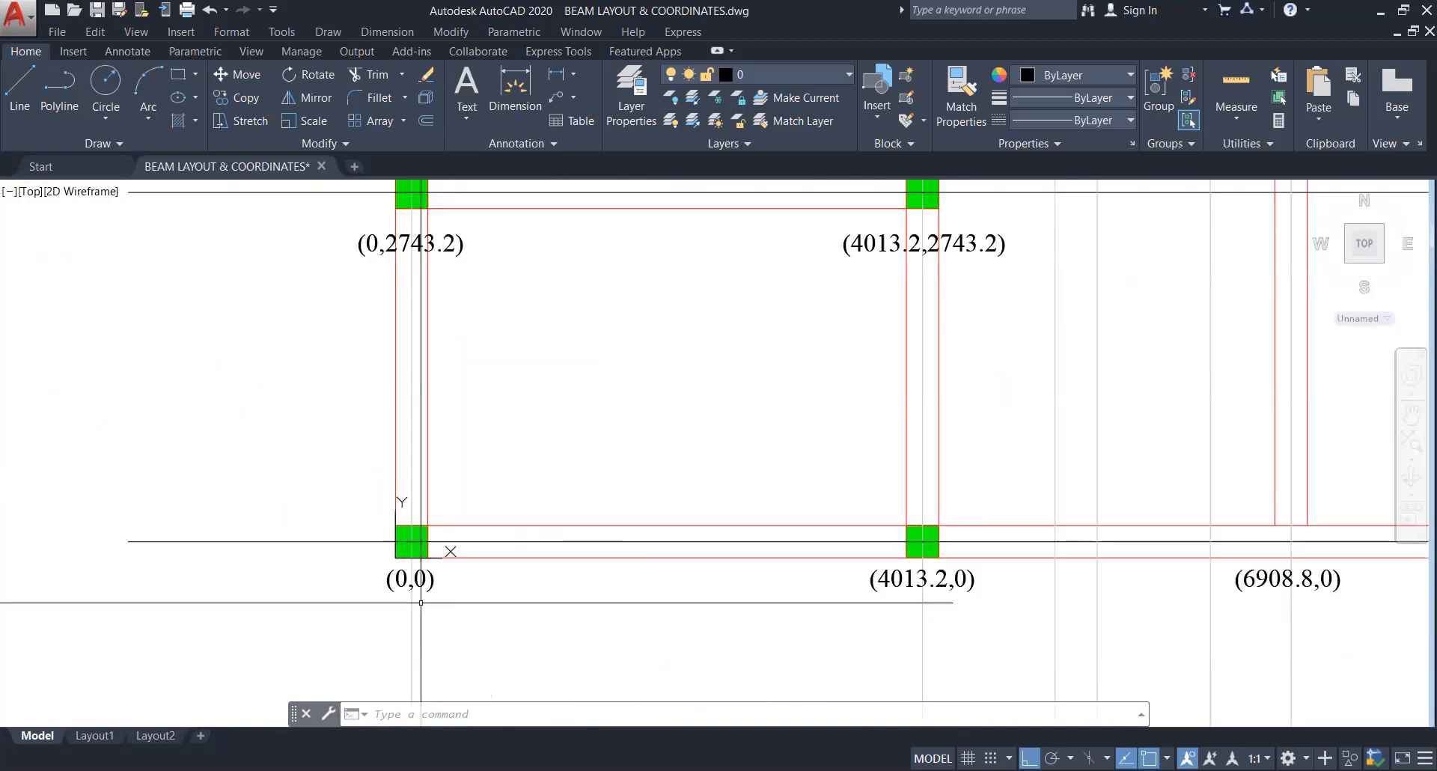
scroll(421, 603, down, 6)
scroll(725, 586, up, 2)
click(726, 586)
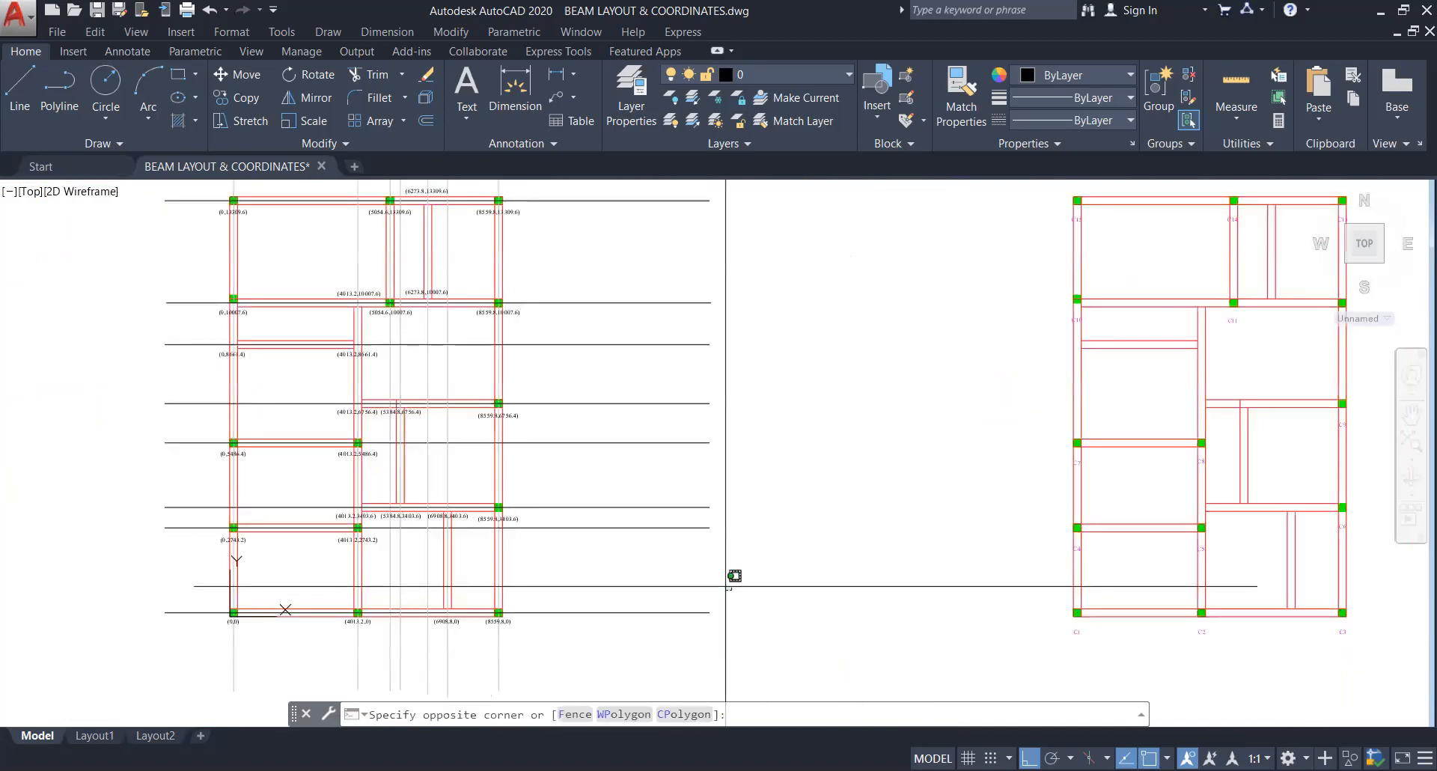
click(636, 419)
key(Escape)
key(Escape)
key(Escape)
- Examine the longitudinal sections of the plinth beam and beam B-1 and the slab detail of Section A-A on the framed sheet
scroll(636, 420, down, 2)
middle_drag(1099, 385, 524, 691)
middle_drag(938, 494, 535, 577)
scroll(705, 528, down, 4)
scroll(698, 487, down, 3)
mouse_move(677, 369)
middle_down()
mouse_move(644, 561)
mouse_move(566, 560)
middle_up()
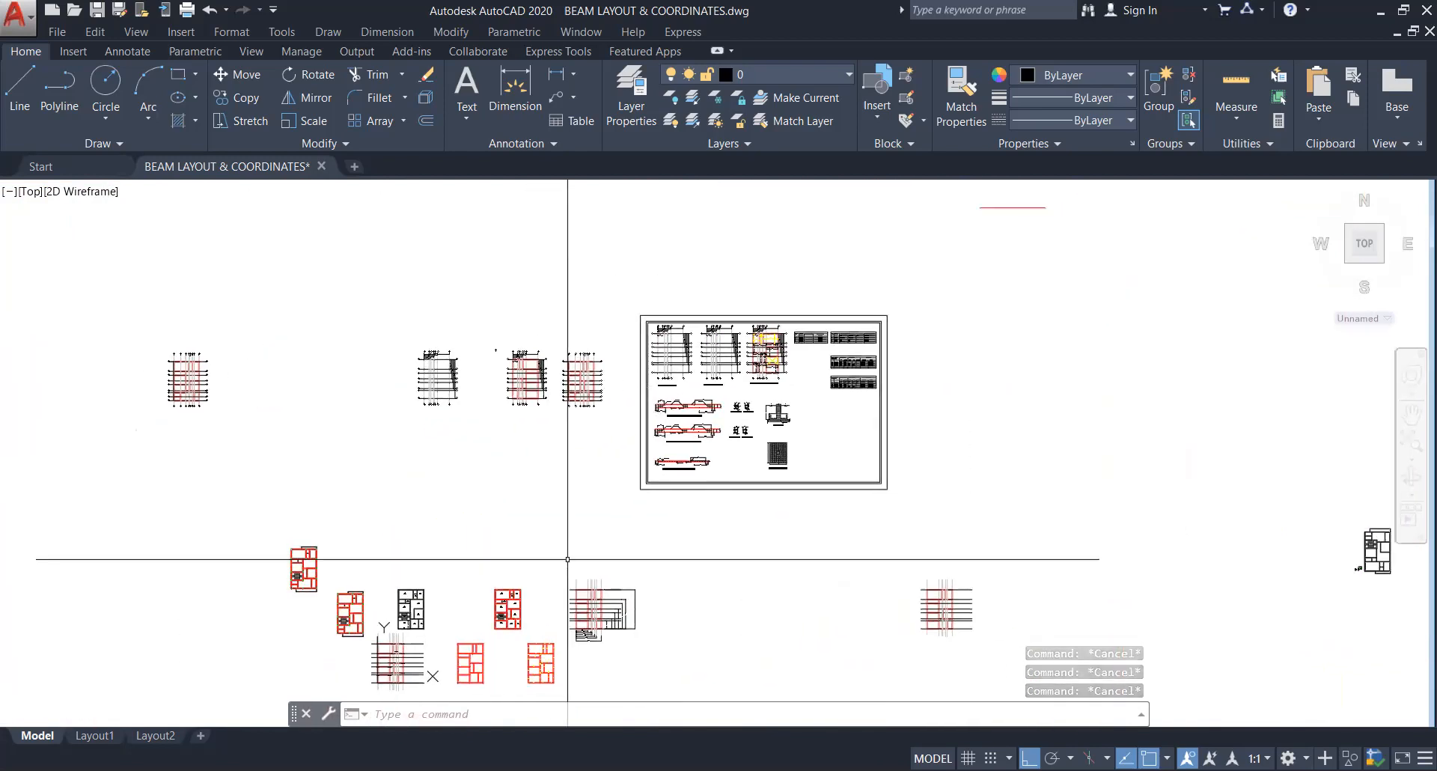
scroll(685, 416, up, 8)
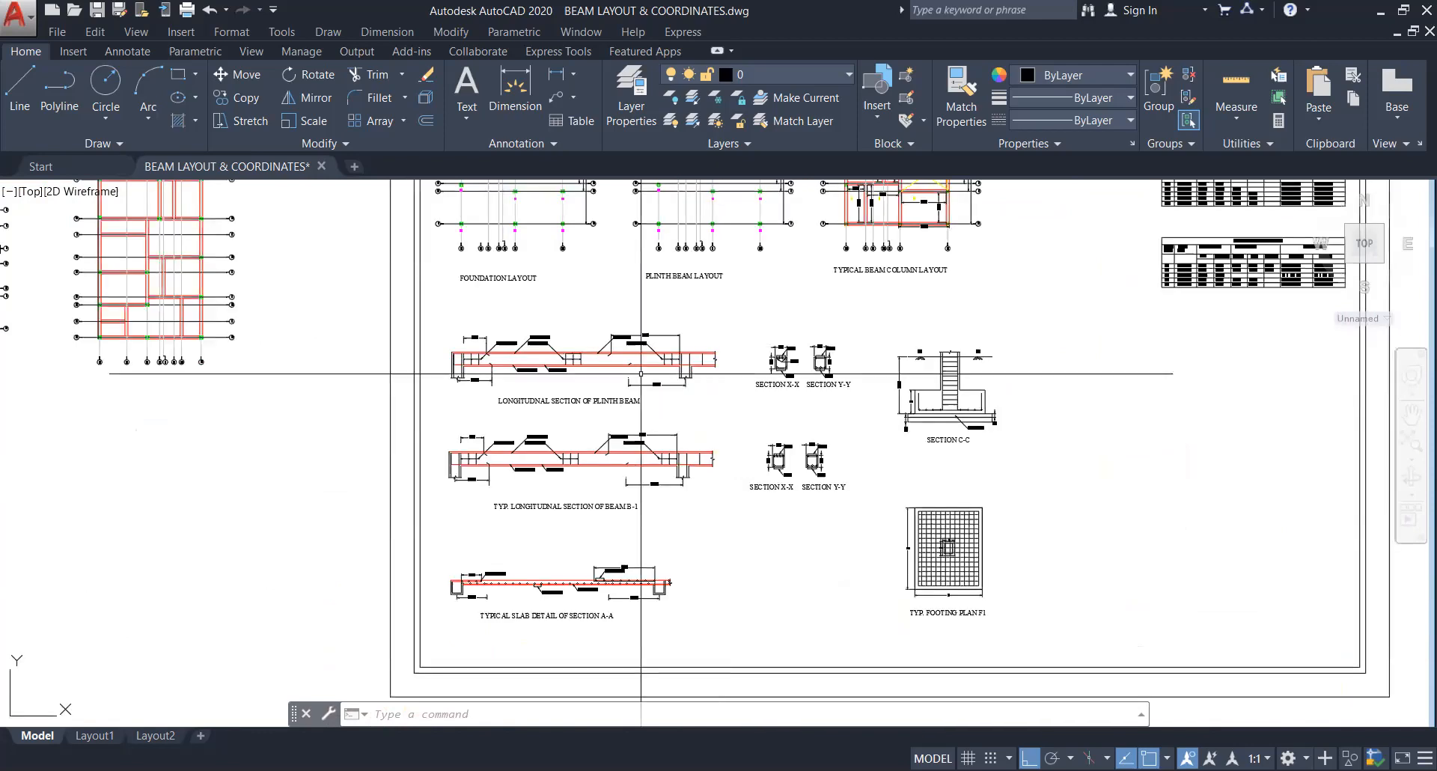
scroll(504, 448, down, 2)
middle_drag(503, 448, 531, 427)
scroll(504, 420, up, 4)
scroll(530, 427, down, 2)
middle_drag(537, 380, 570, 281)
middle_drag(599, 604, 578, 449)
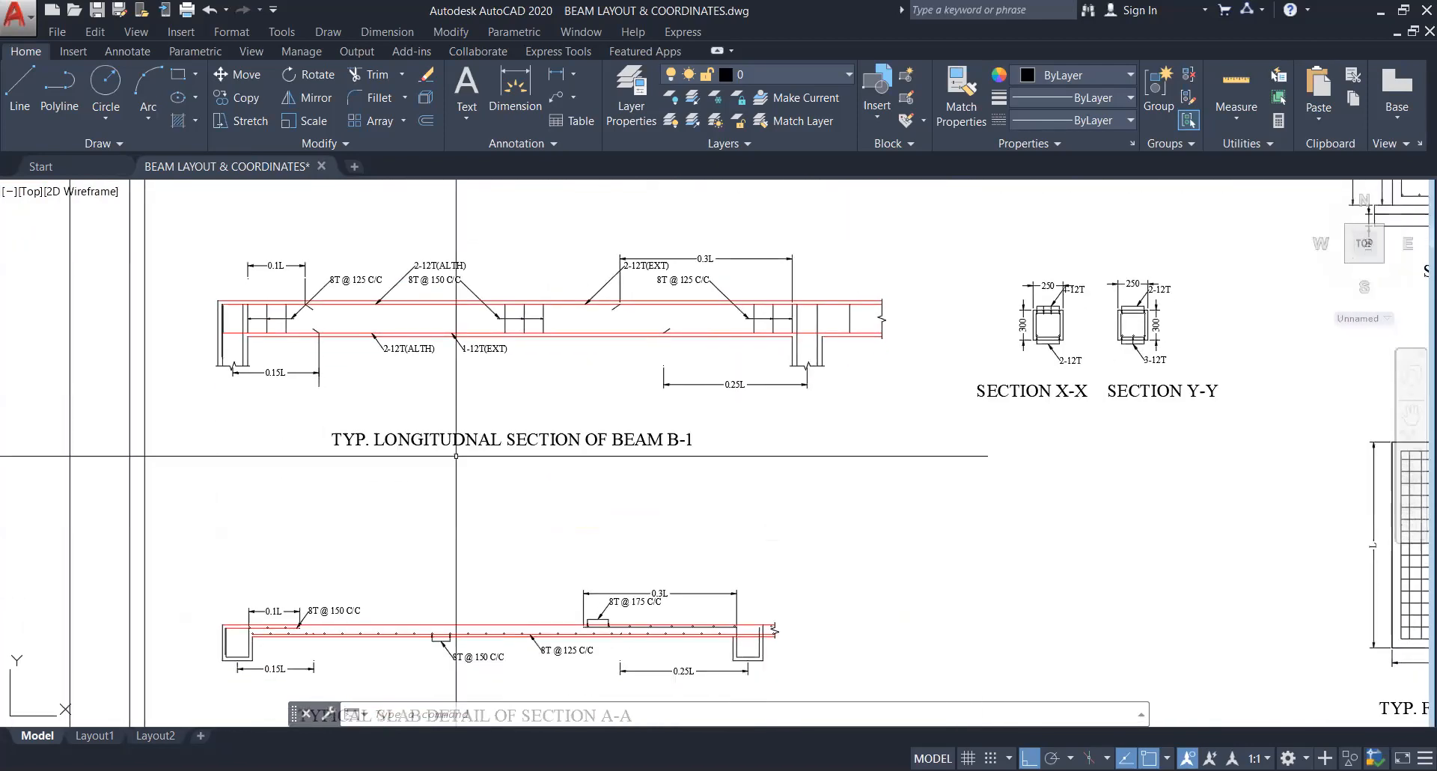
scroll(625, 470, down, 2)
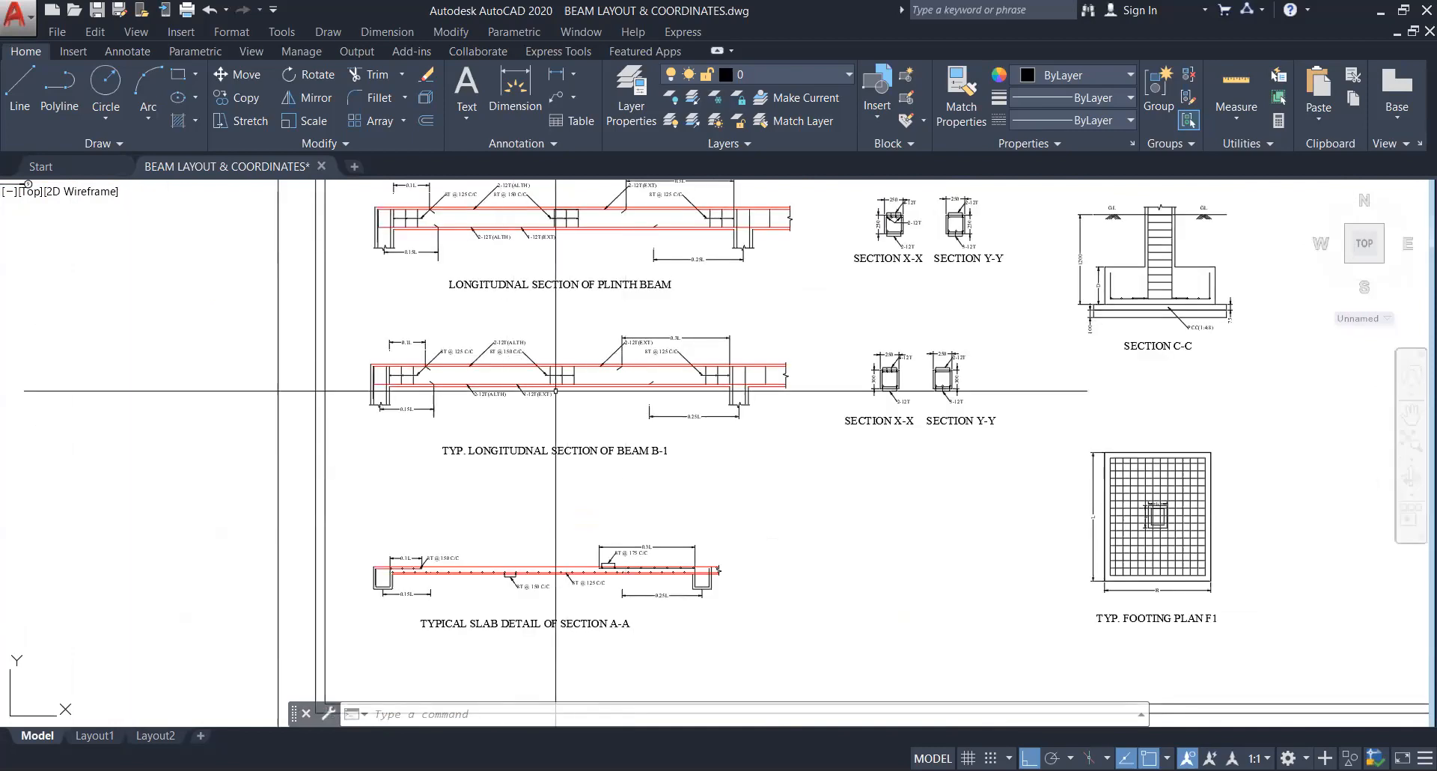
- Examine the beam cross-sections X-X and Y-Y, the footing Section C-C and the typical footing plan F1
middle_drag(800, 400, 662, 494)
scroll(736, 517, up, 2)
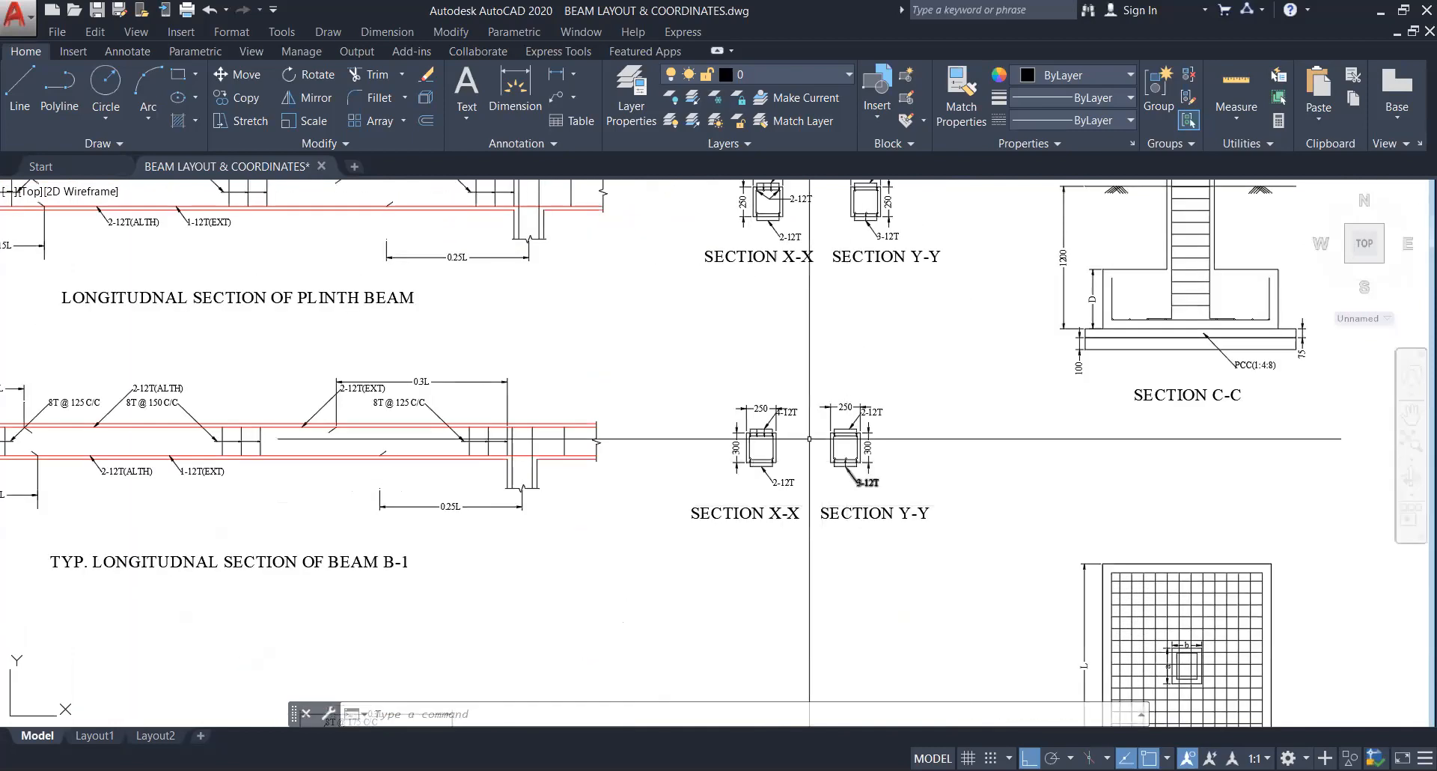
scroll(744, 438, up, 8)
scroll(728, 441, down, 4)
middle_drag(853, 355, 751, 674)
middle_drag(759, 400, 646, 723)
scroll(624, 427, down, 4)
scroll(776, 524, down, 6)
scroll(823, 509, up, 10)
scroll(818, 524, down, 10)
scroll(777, 552, up, 4)
scroll(756, 487, up, 5)
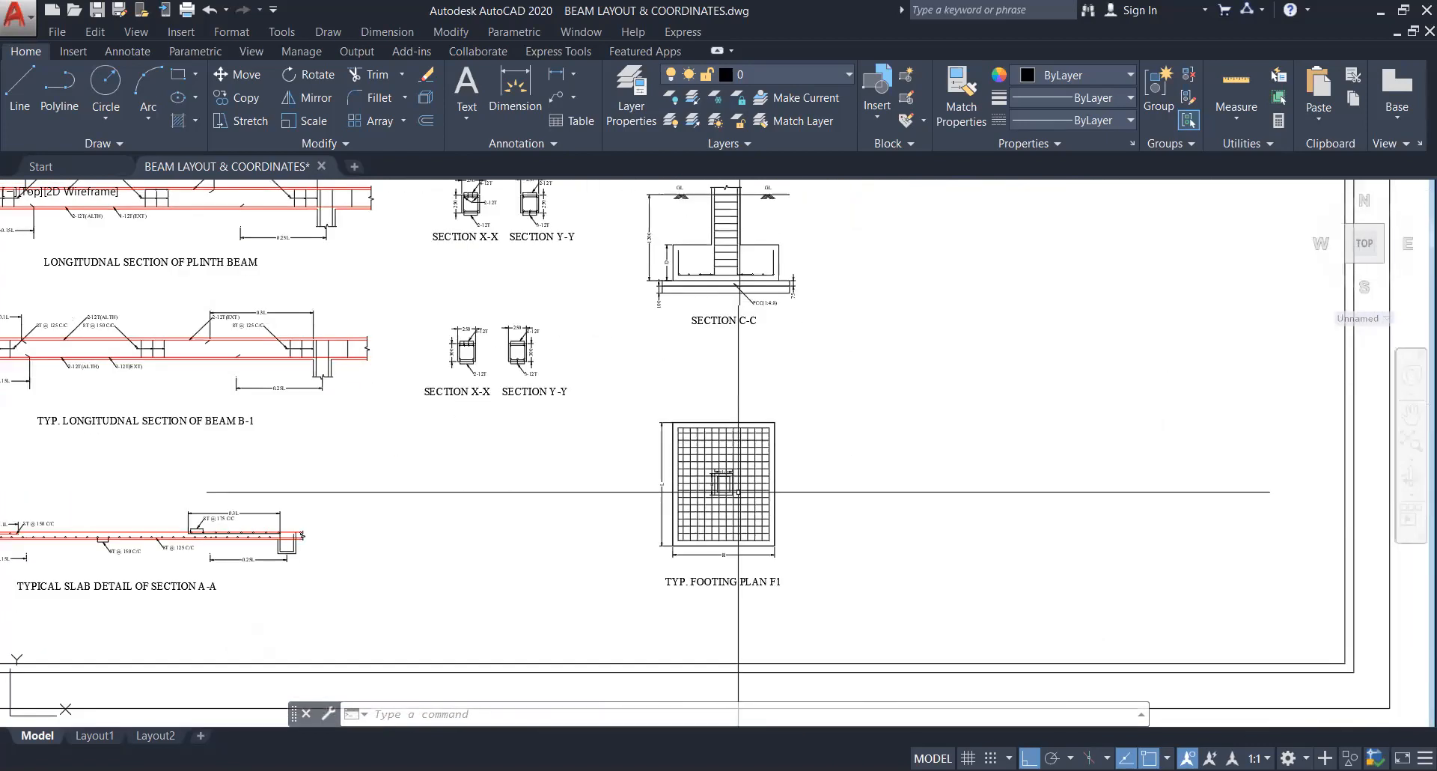
scroll(756, 483, down, 8)
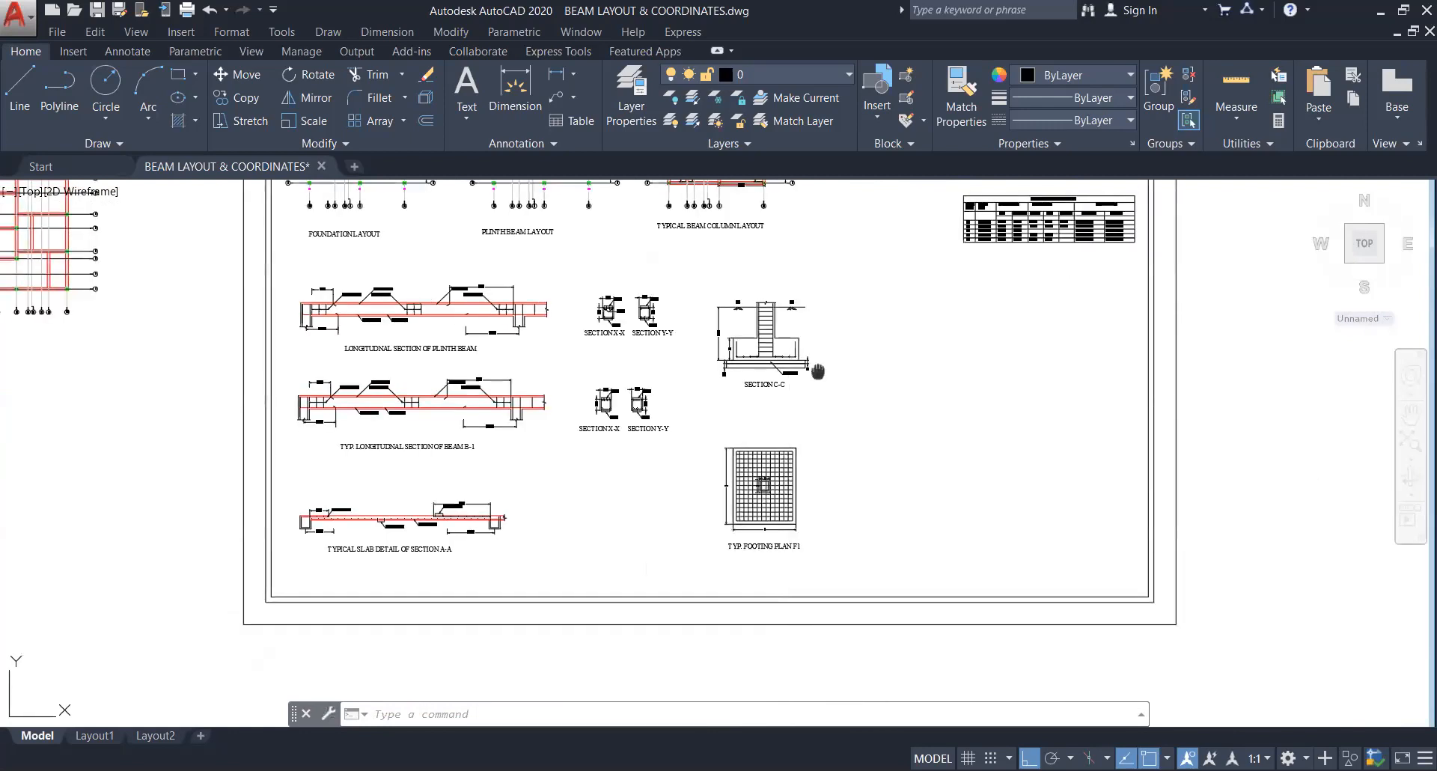
middle_drag(976, 344, 692, 421)
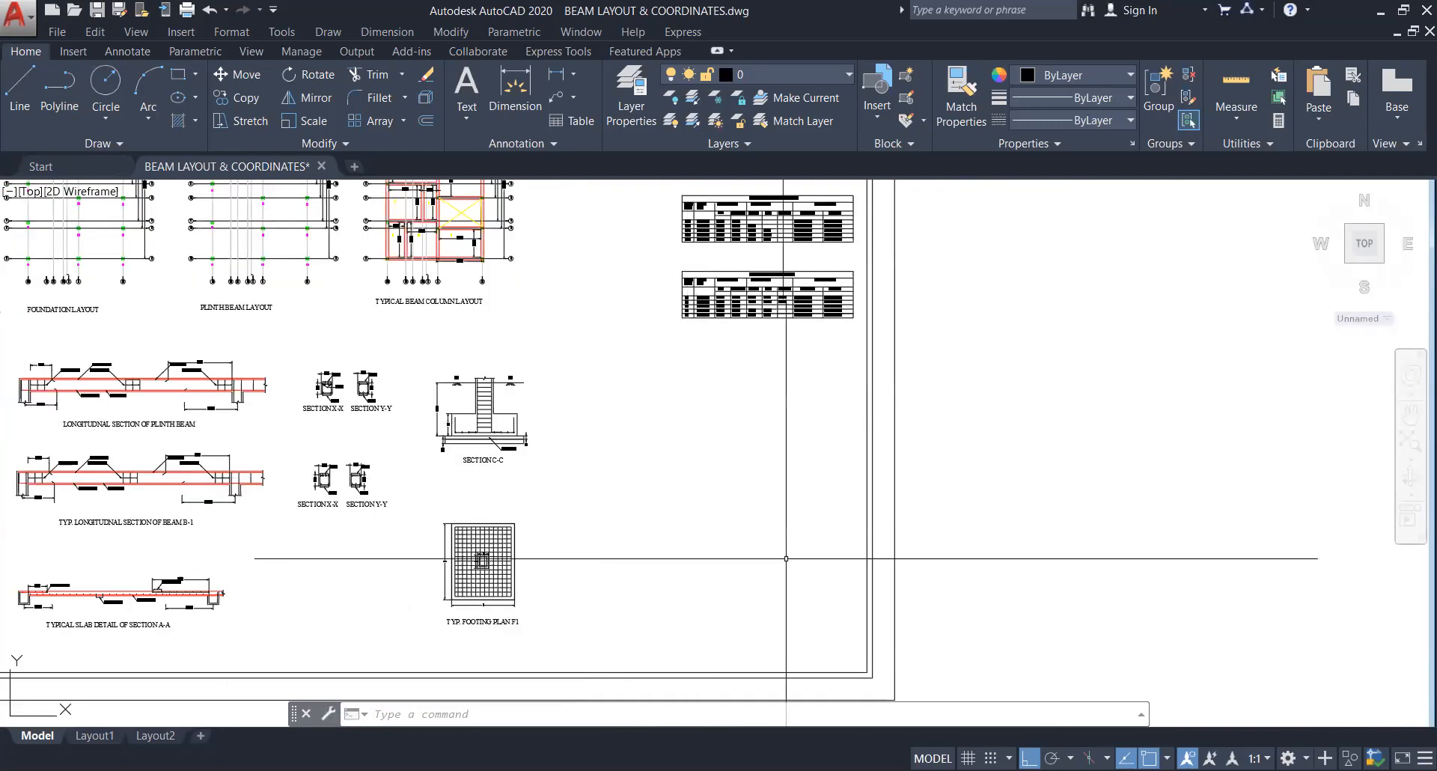
- Examine the roof beam schedule for the sizes and reinforcement of beams B1 to B5, and return to the whole drawing
scroll(658, 362, down, 4)
scroll(775, 479, up, 12)
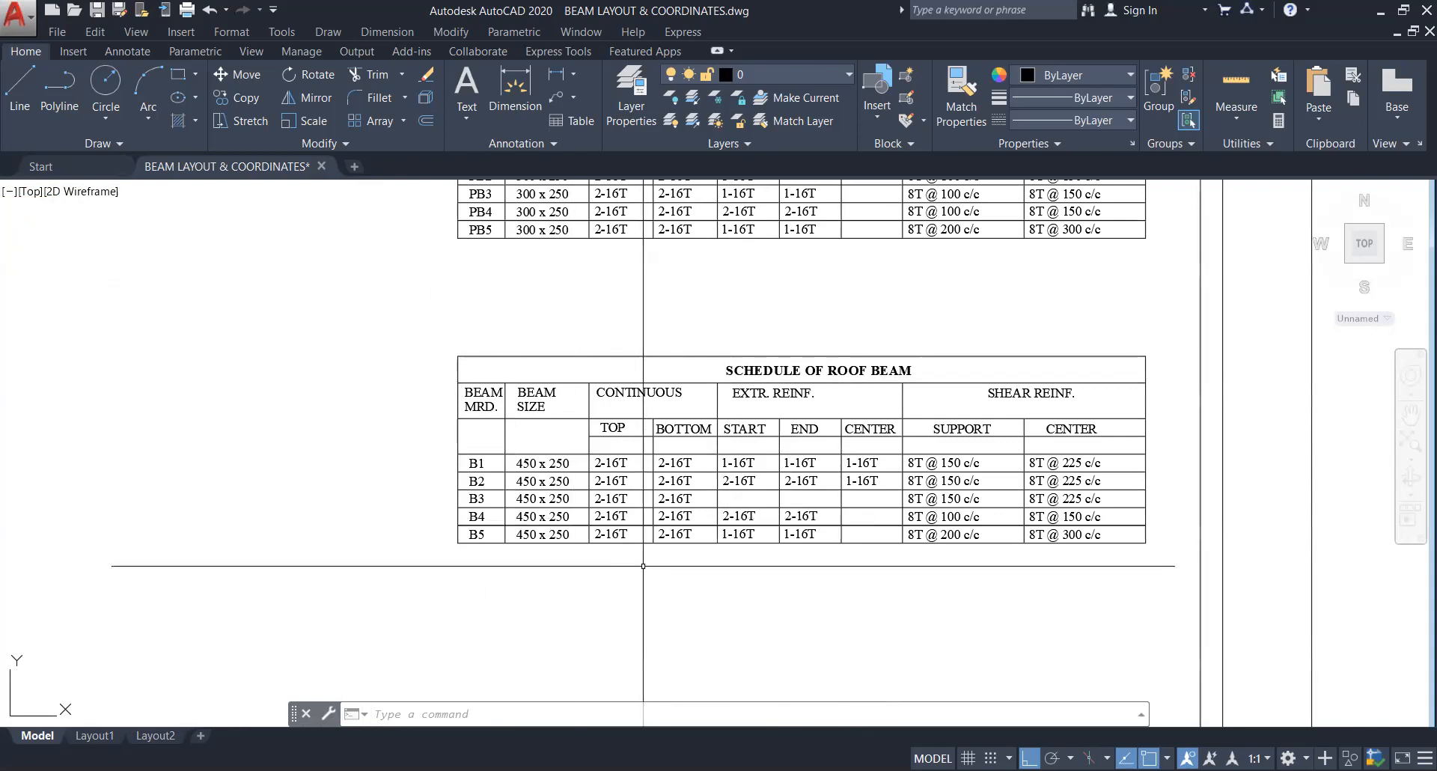
scroll(656, 561, down, 8)
middle_drag(580, 583, 624, 448)
scroll(624, 449, down, 2)
scroll(520, 568, down, 2)
middle_drag(520, 568, 596, 516)
middle_drag(571, 618, 578, 548)
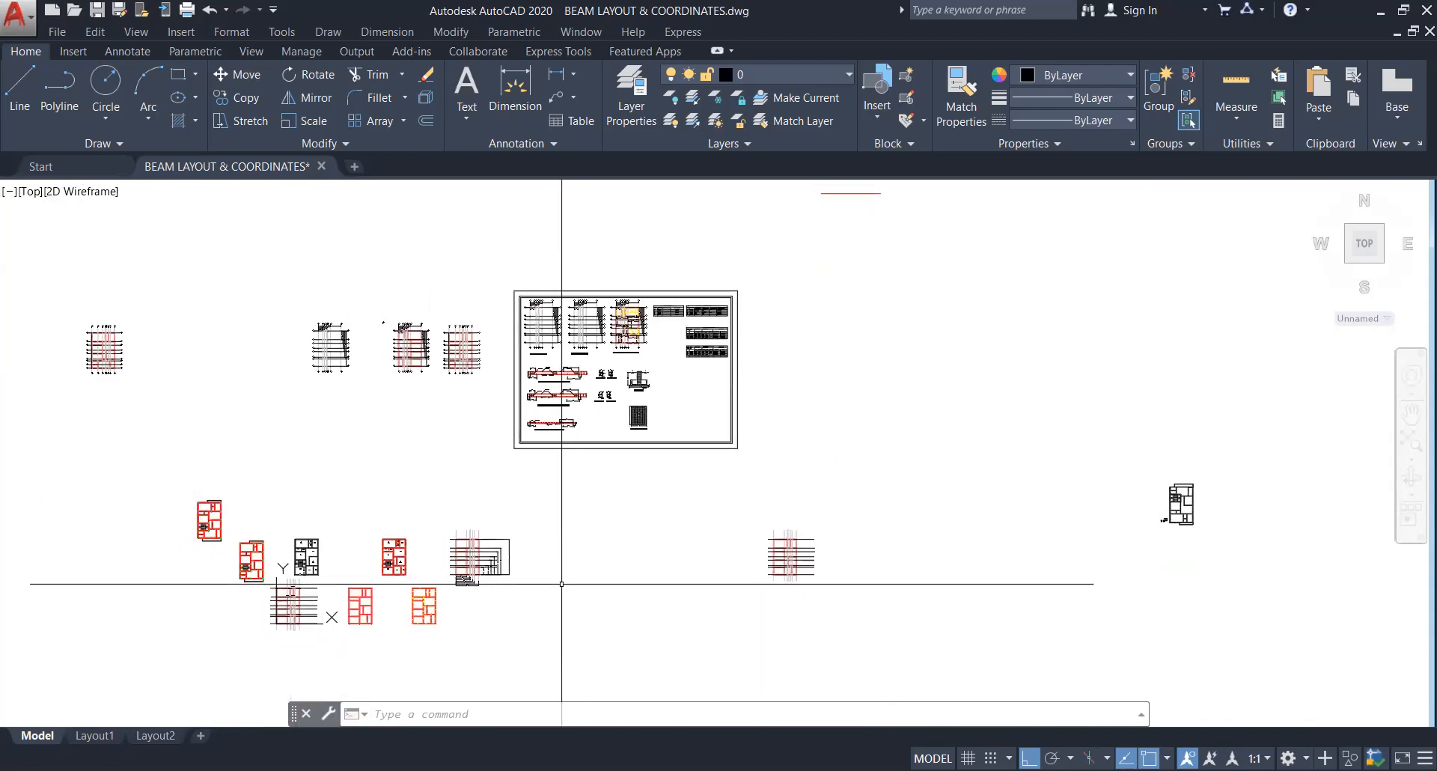